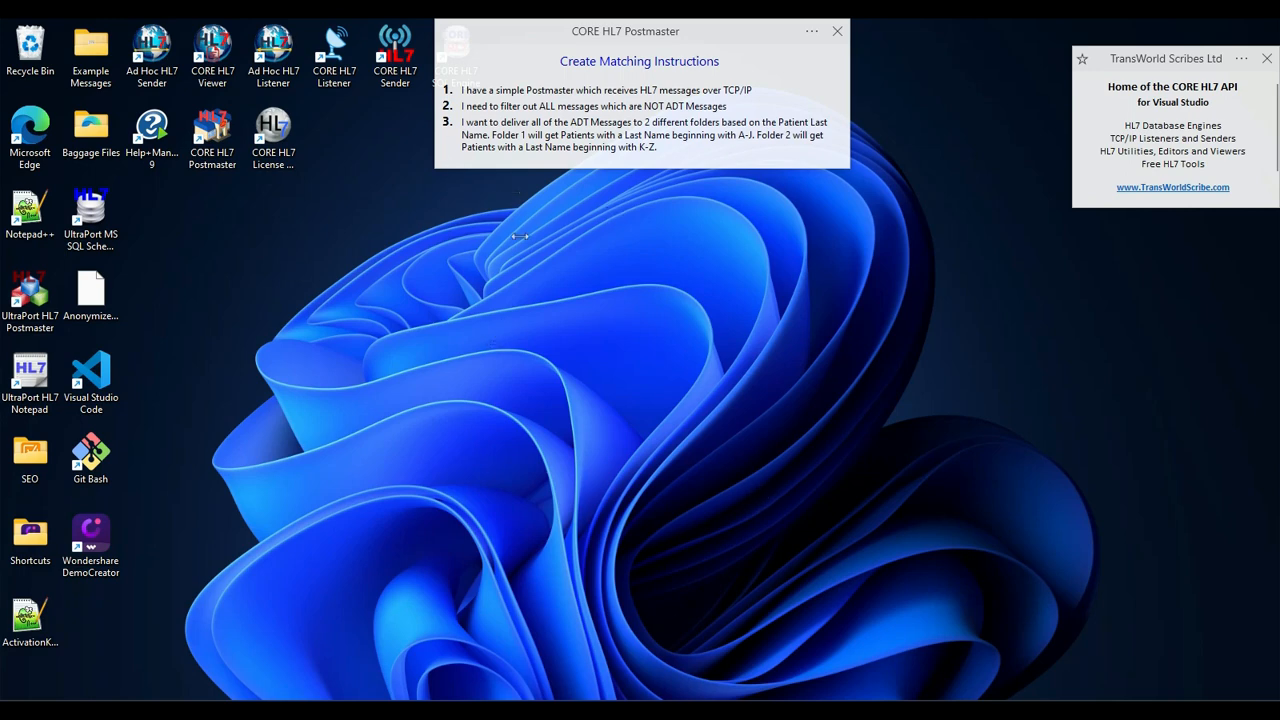
# - Switch to CORE HL7 Postmaster and open the Northland DHB postmaster's HL7 destinations for editing
pyautogui.click(937, 710)
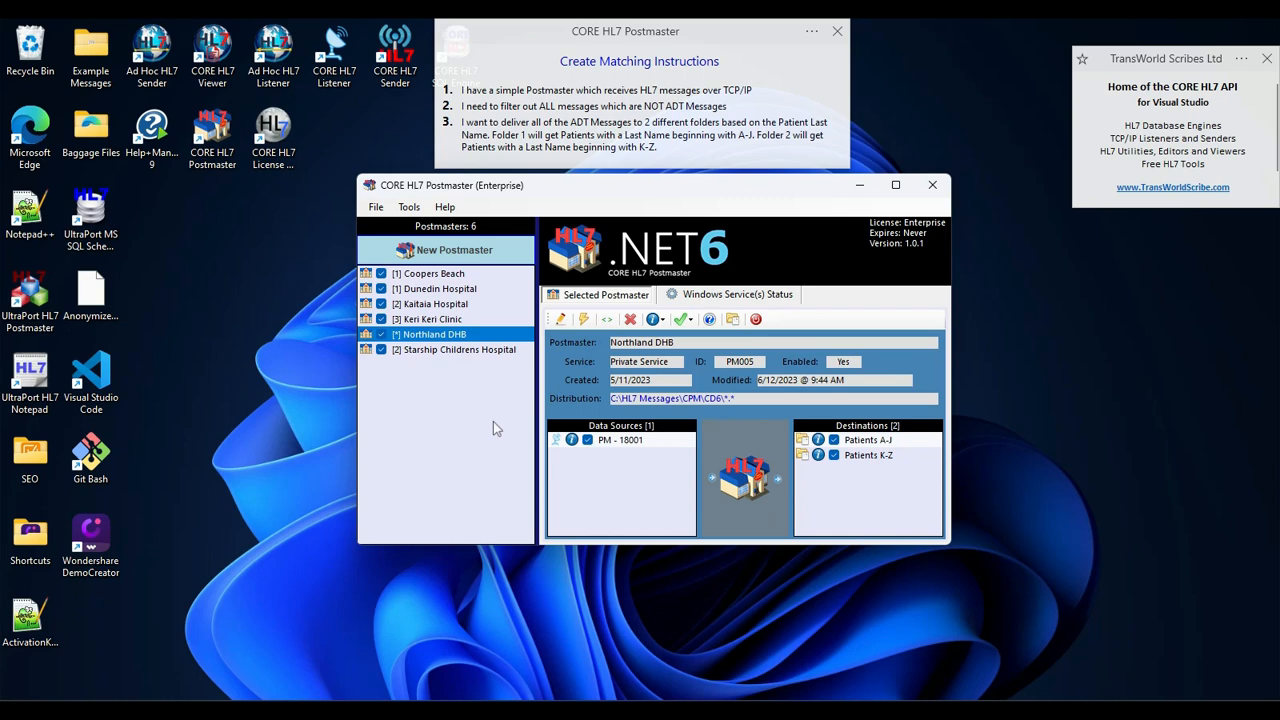
pyautogui.click(561, 320)
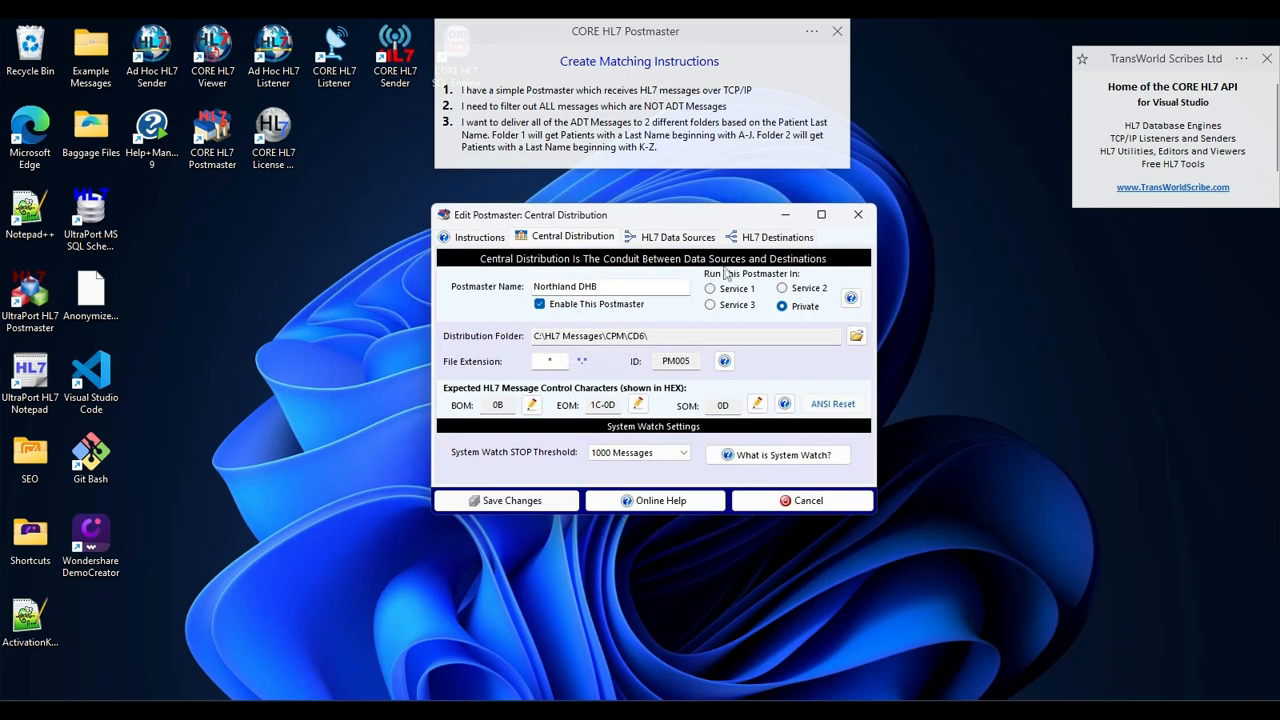
pyautogui.click(772, 238)
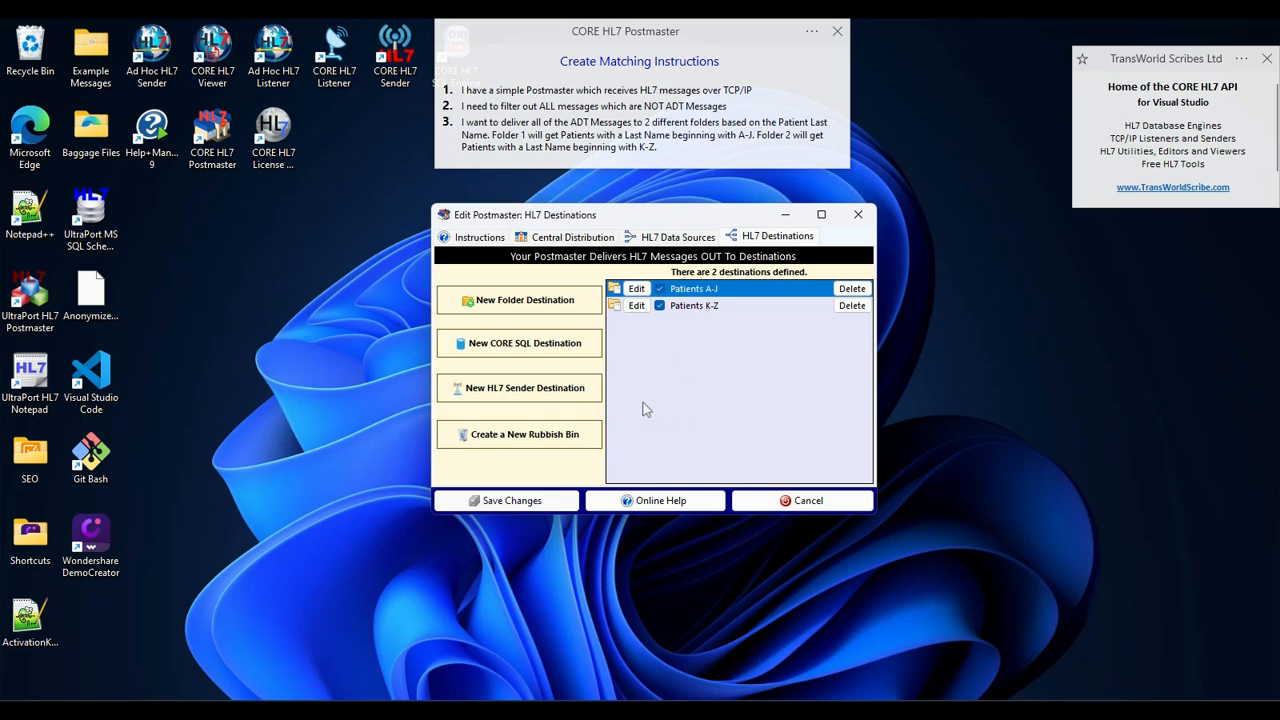
# - Create a rubbish bin destination named "Not ADTs" and enable it, without saving rubbish messages to a data folder
pyautogui.click(541, 436)
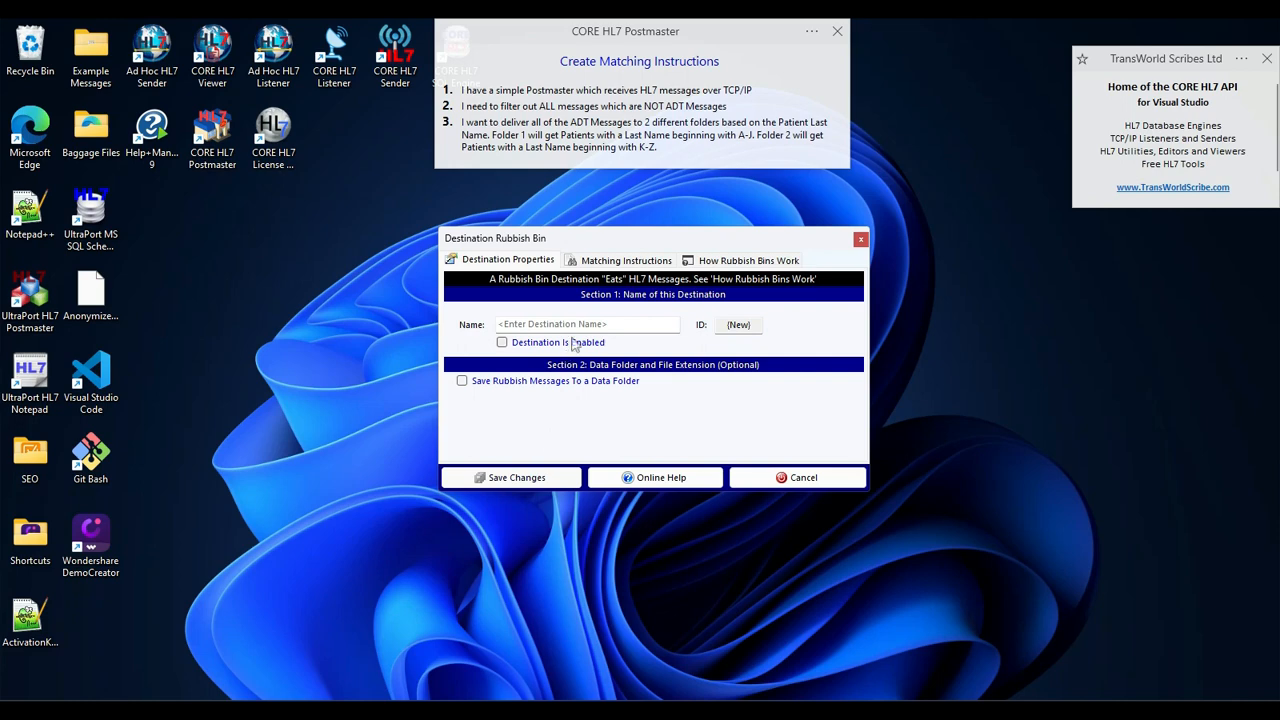
pyautogui.click(578, 324)
pyautogui.write('Not ')
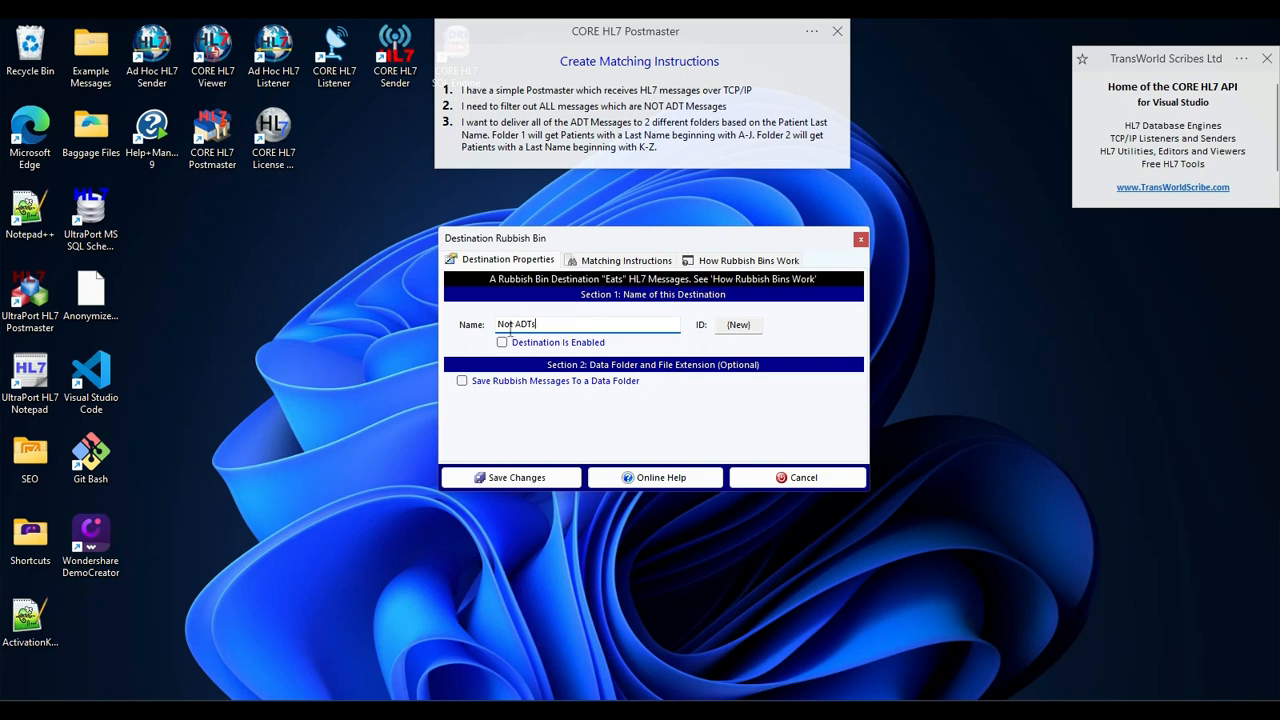
pyautogui.write('ADTs')
pyautogui.click(502, 342)
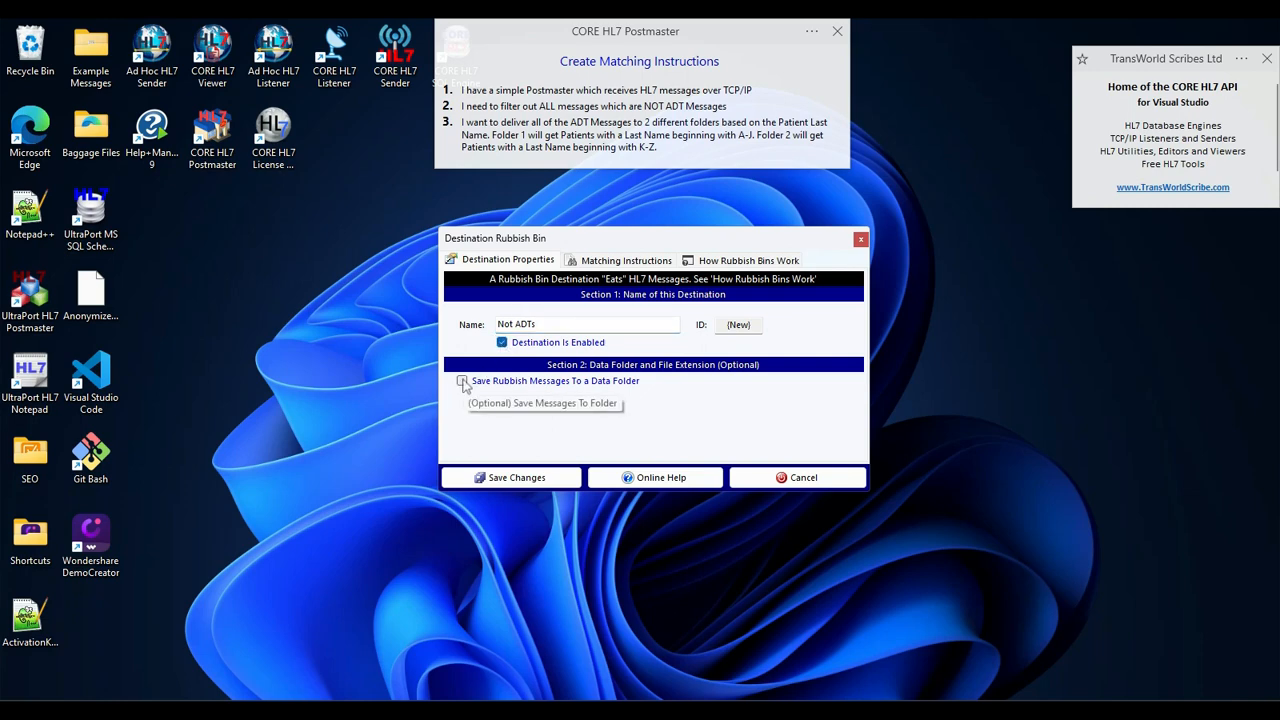
pyautogui.click(462, 381)
pyautogui.click(462, 382)
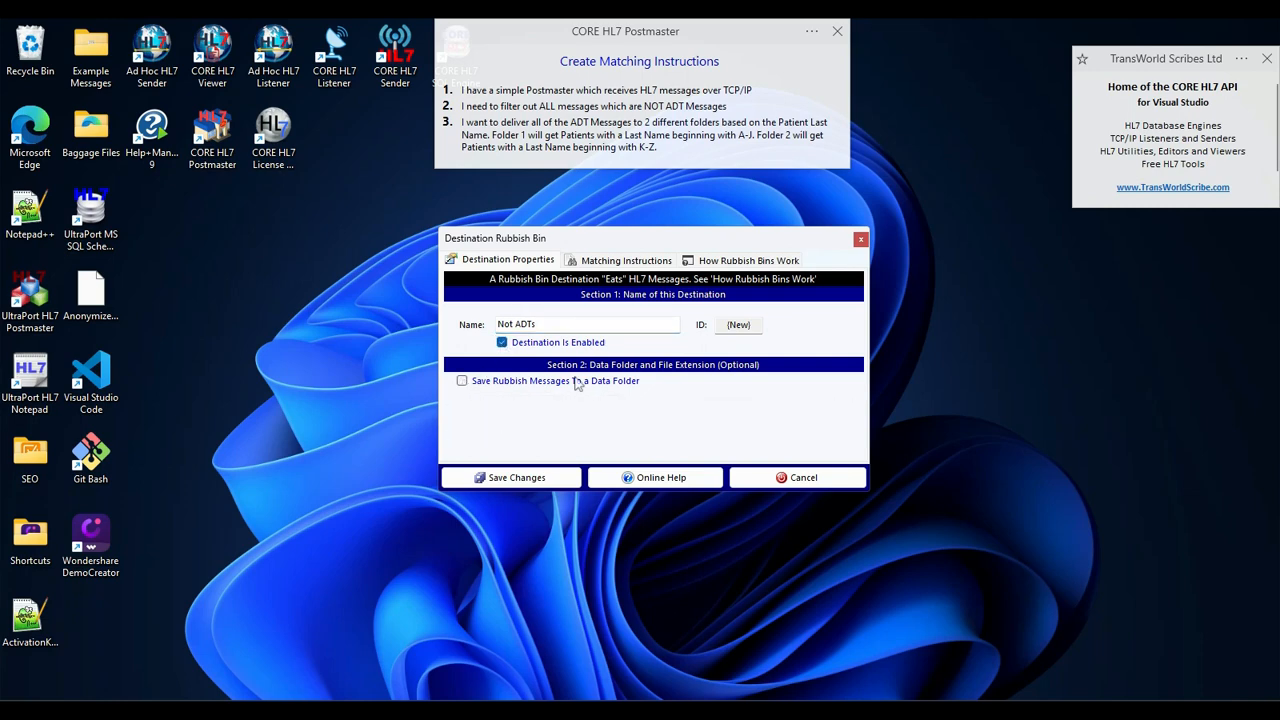
# - Add a segment matching instruction to the rubbish bin requiring MSH to exist, evaluating only the first instance with OR logic
pyautogui.click(622, 261)
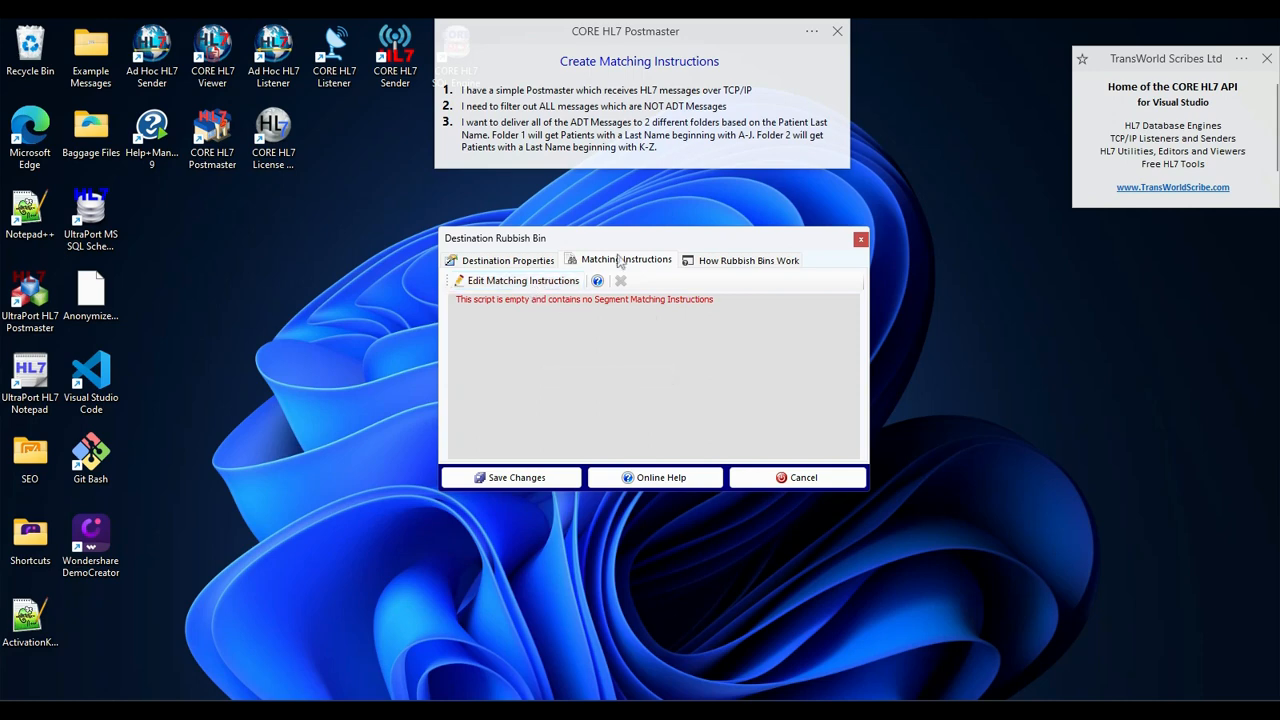
pyautogui.click(528, 282)
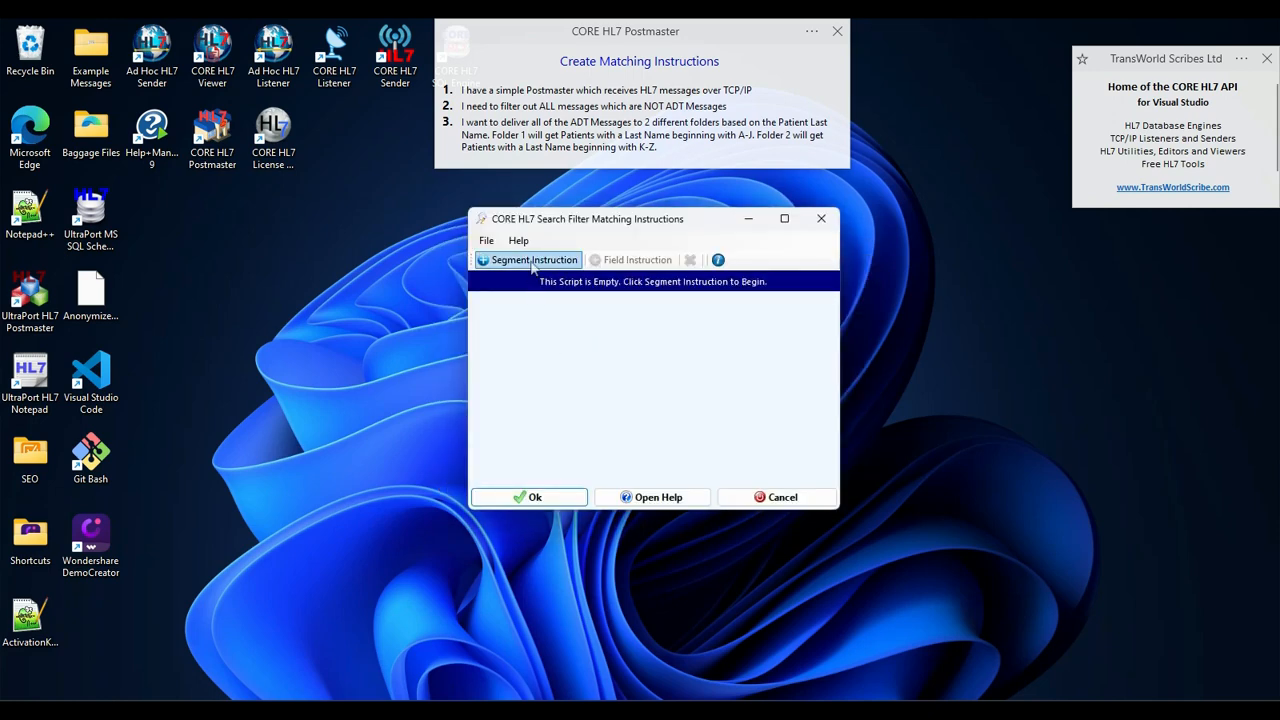
pyautogui.click(521, 260)
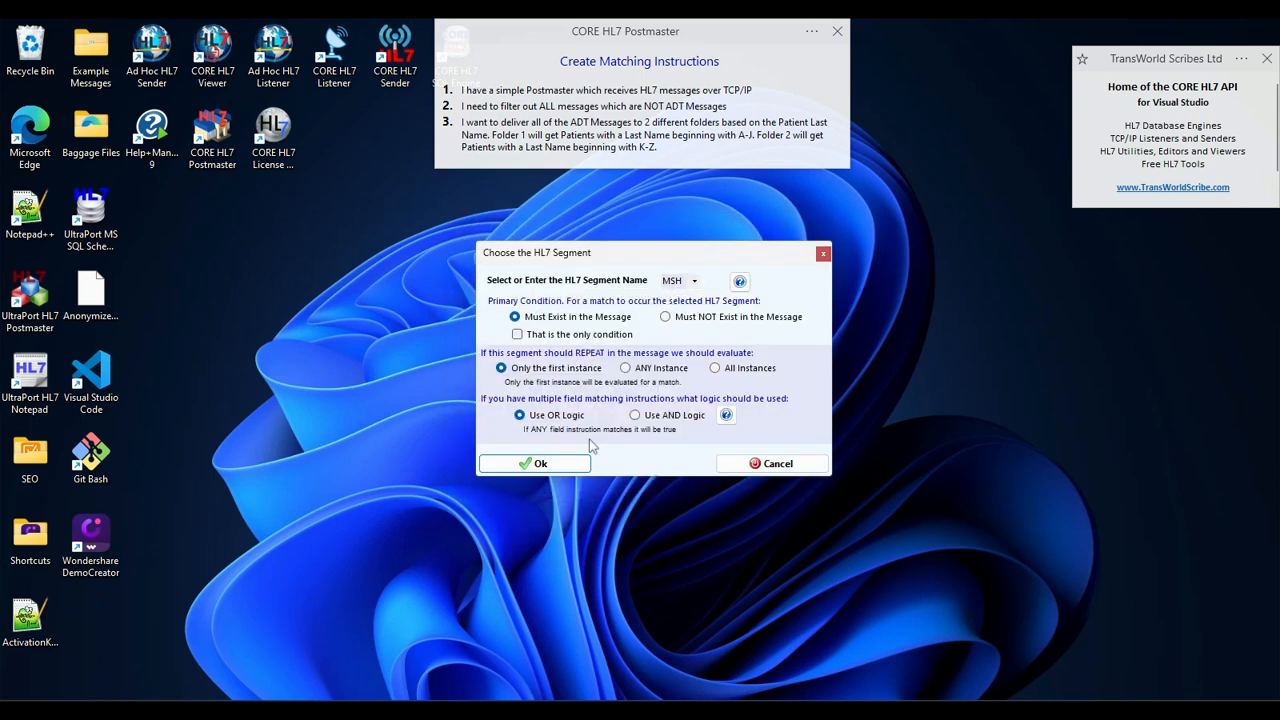
pyautogui.click(557, 462)
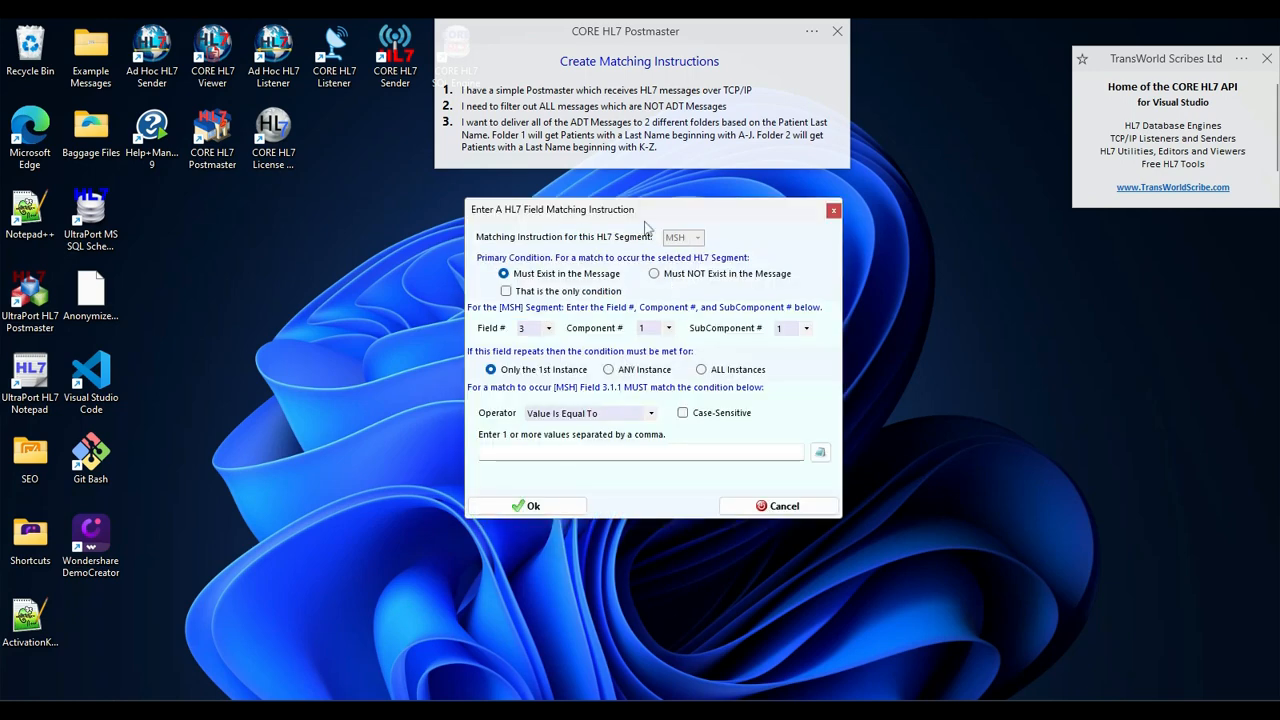
# - Set the MSH field instruction to field 9, component 1, subcomponent 1, Value Is Not Equal To ADT, and save the rubbish bin
pyautogui.click(545, 330)
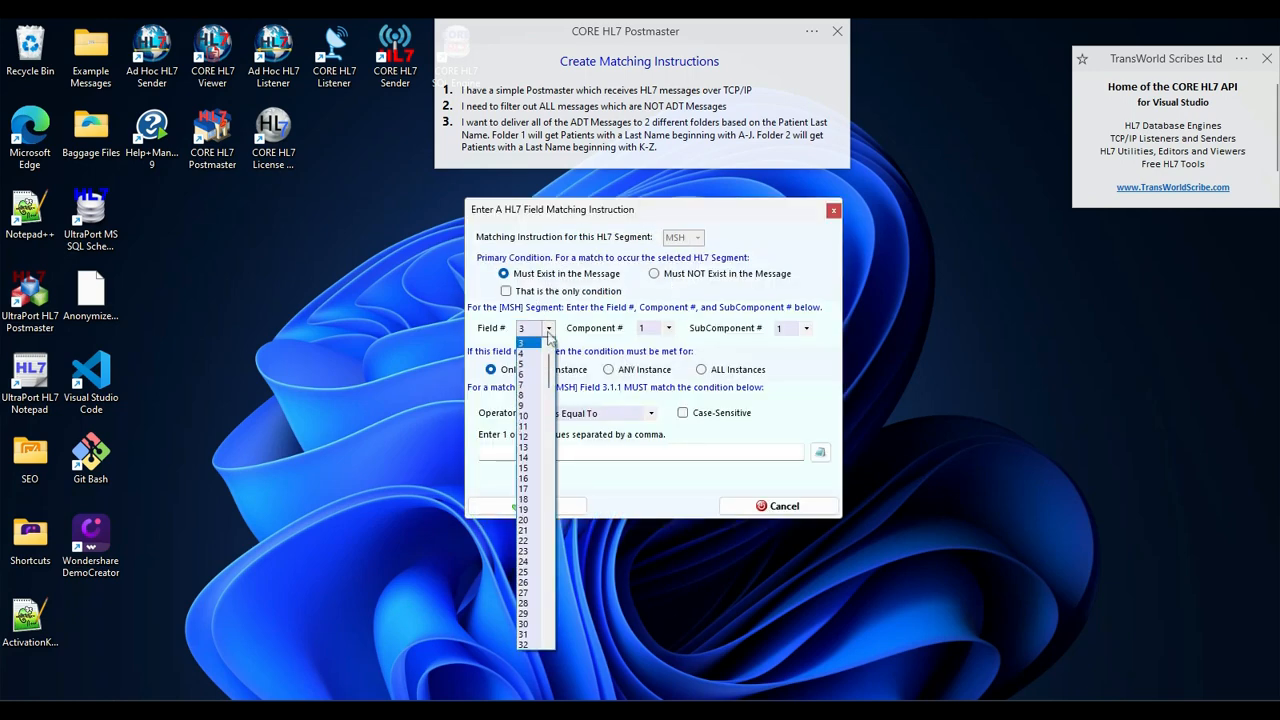
pyautogui.click(530, 405)
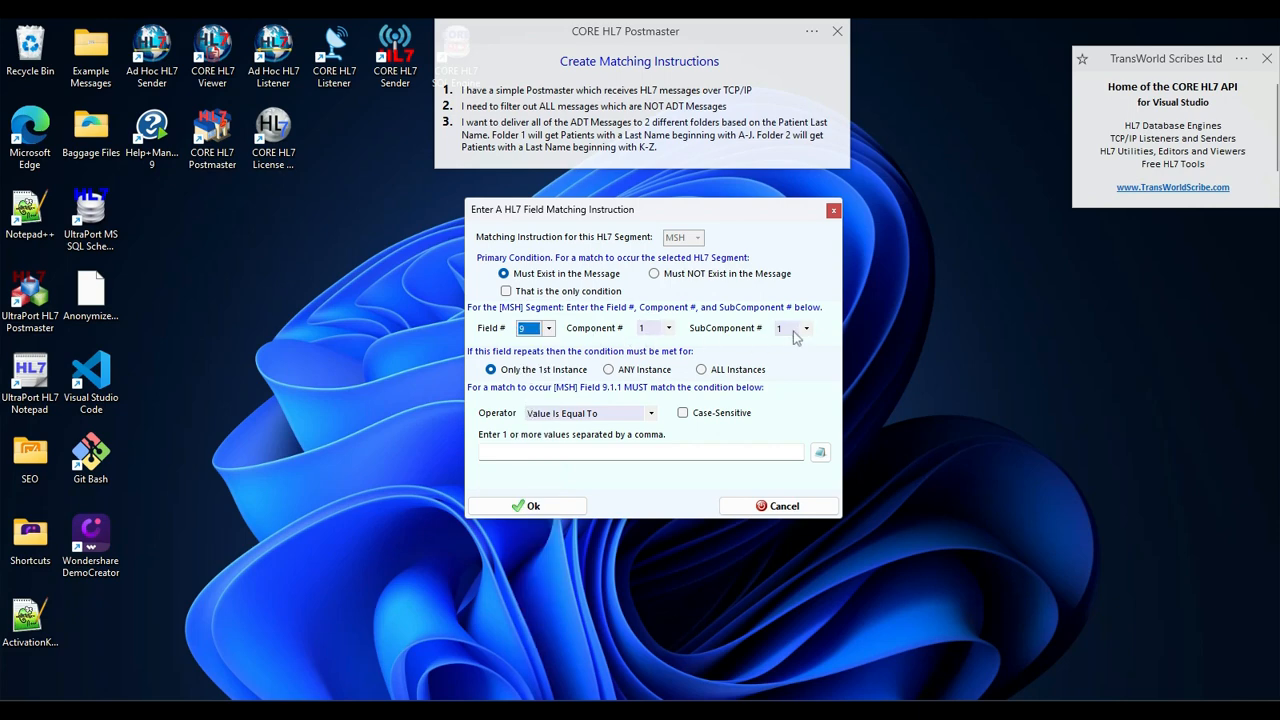
pyautogui.click(575, 456)
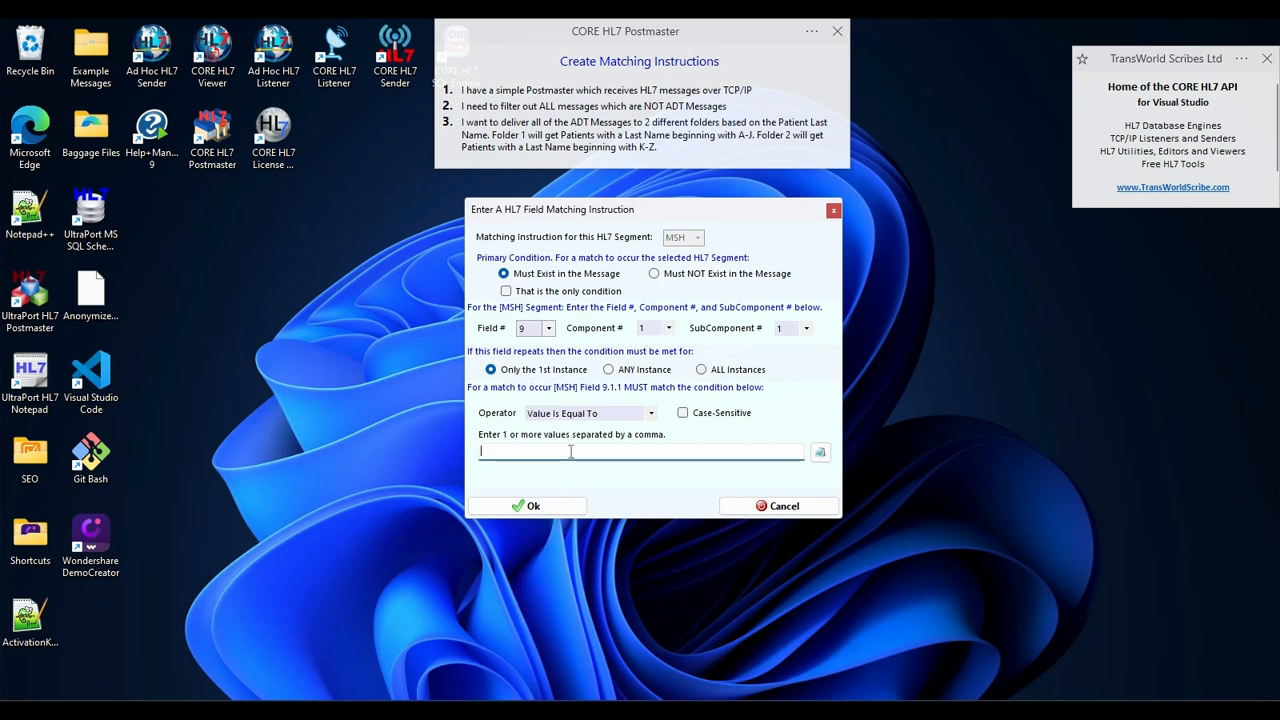
pyautogui.click(588, 415)
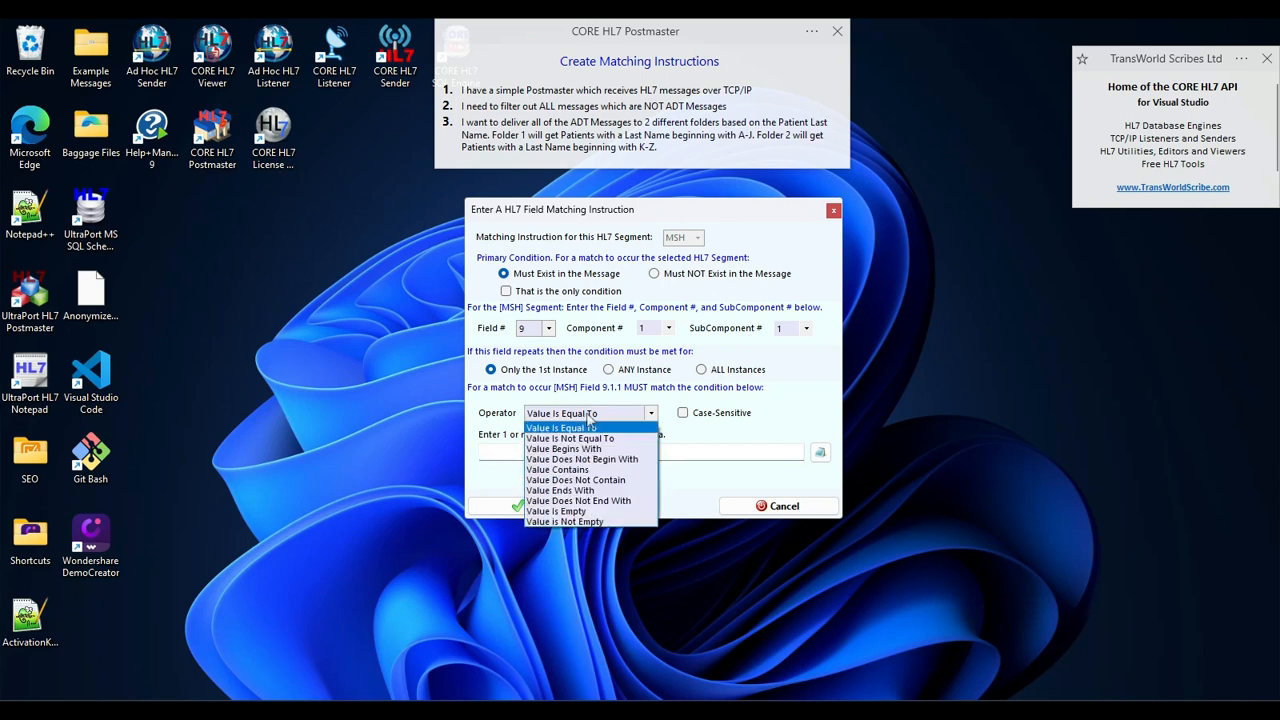
pyautogui.click(569, 440)
pyautogui.click(525, 453)
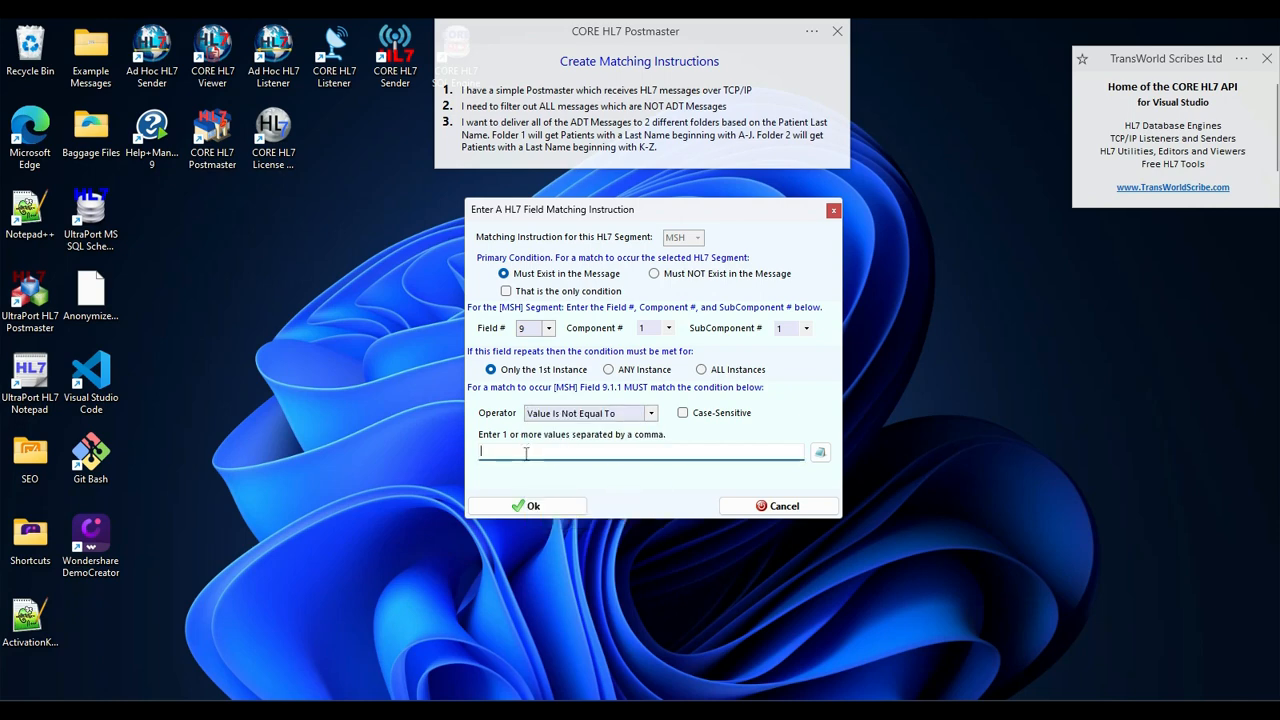
pyautogui.write('ADT')
pyautogui.click(518, 503)
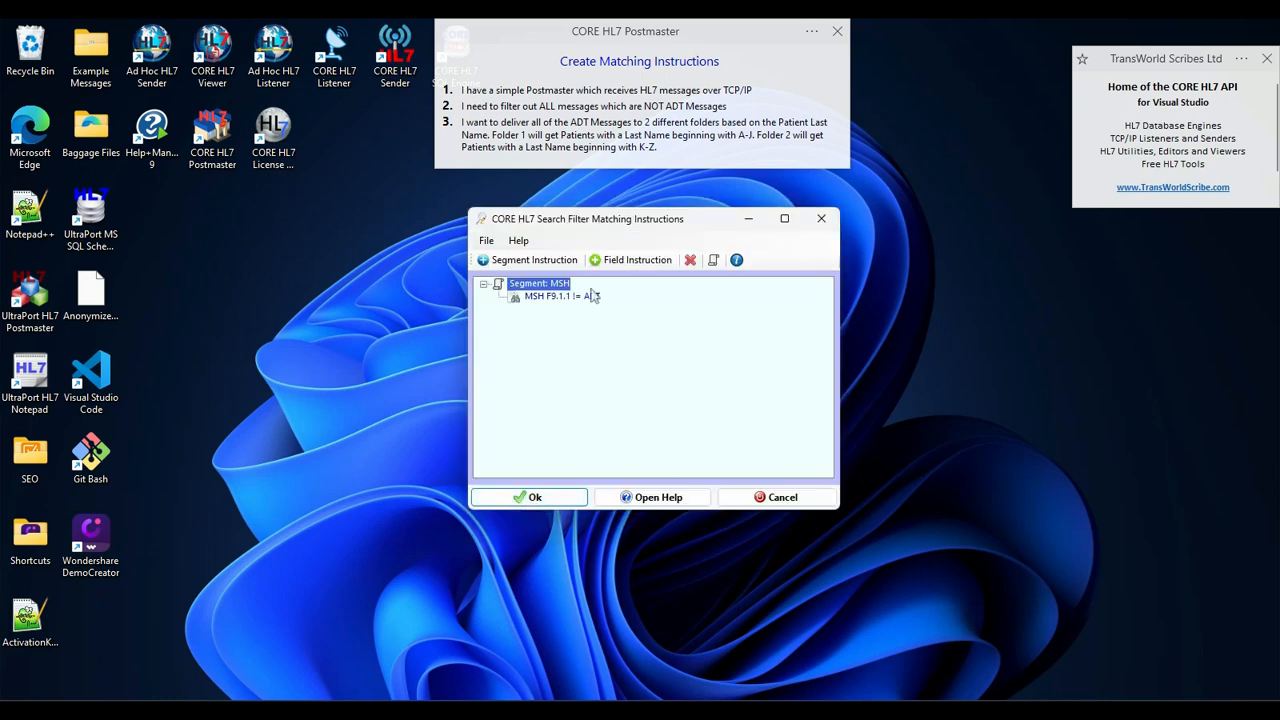
pyautogui.click(566, 500)
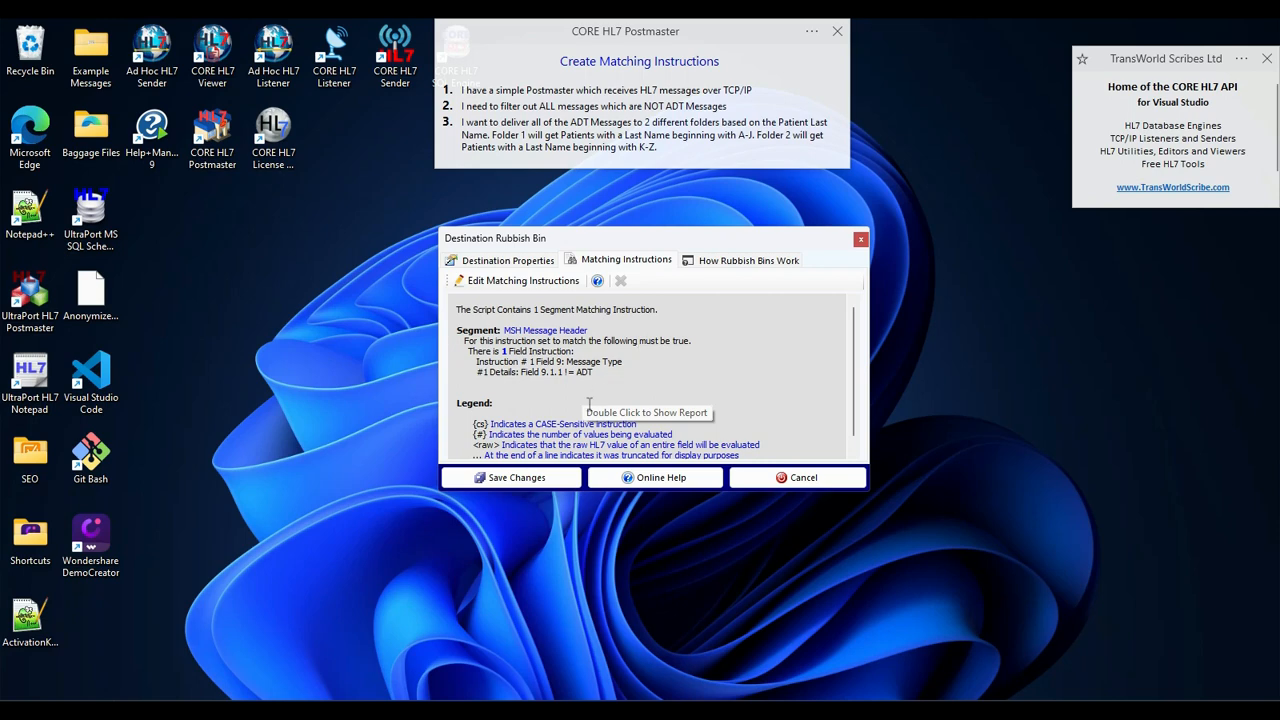
pyautogui.click(560, 476)
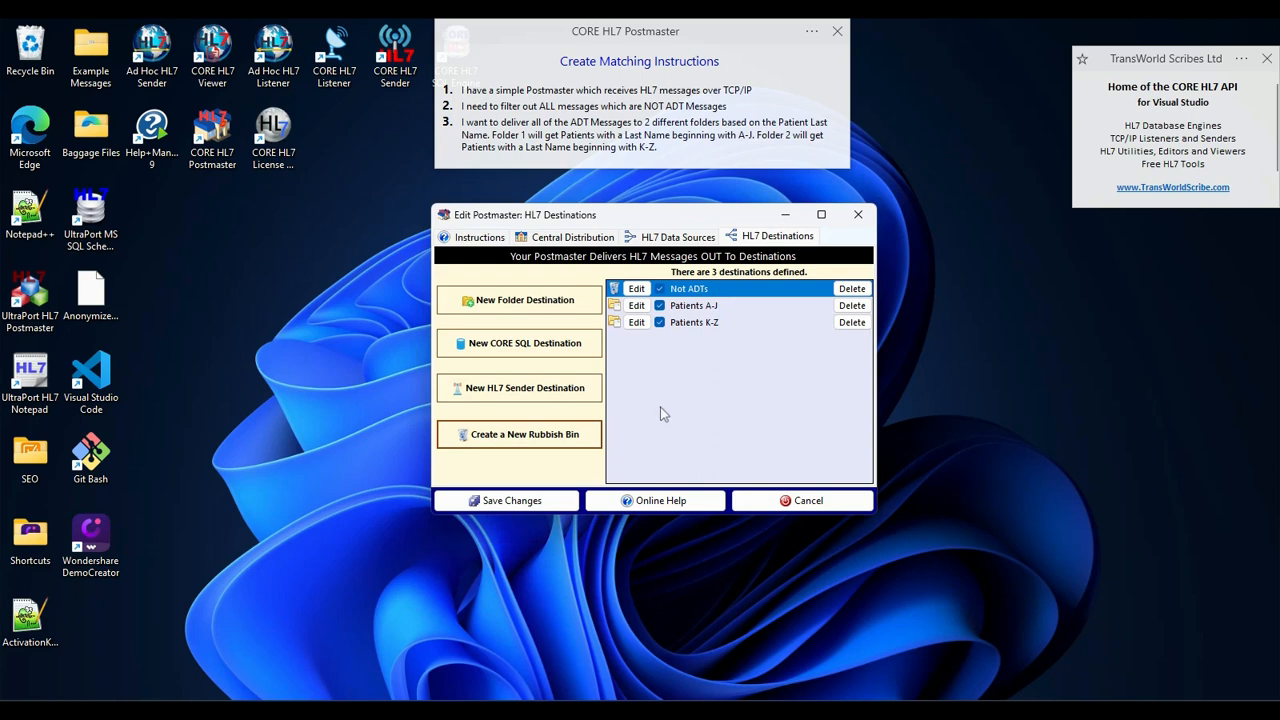
pyautogui.click(694, 306)
pyautogui.click(694, 323)
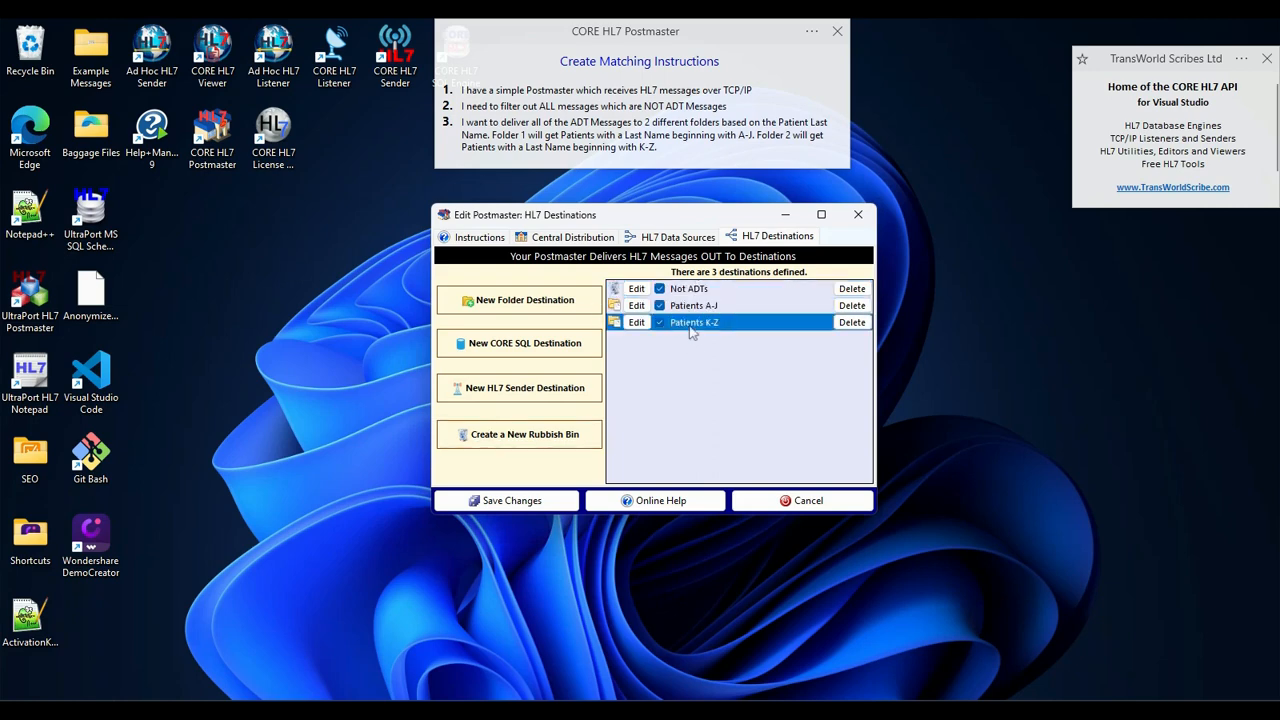
pyautogui.click(682, 306)
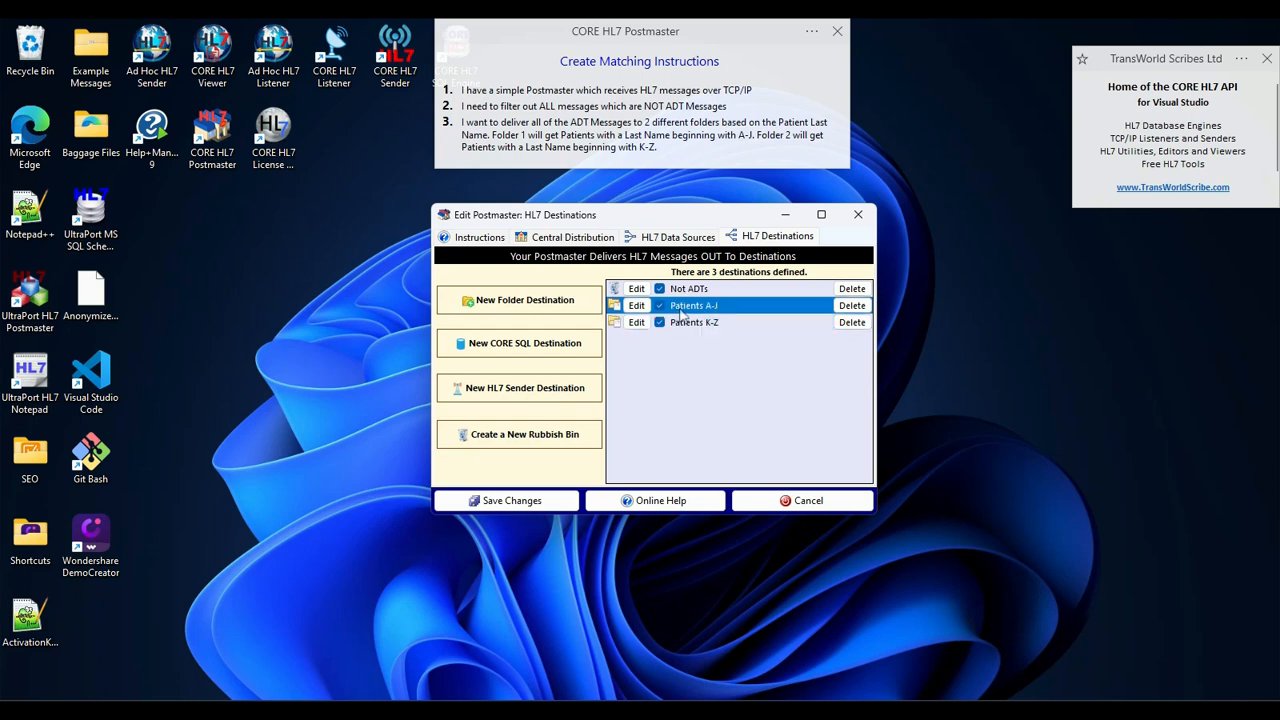
# - Add K to the values of the Patients K-Z destination's PID field 5.1.1 Begins With instruction and save the destination
pyautogui.click(688, 323)
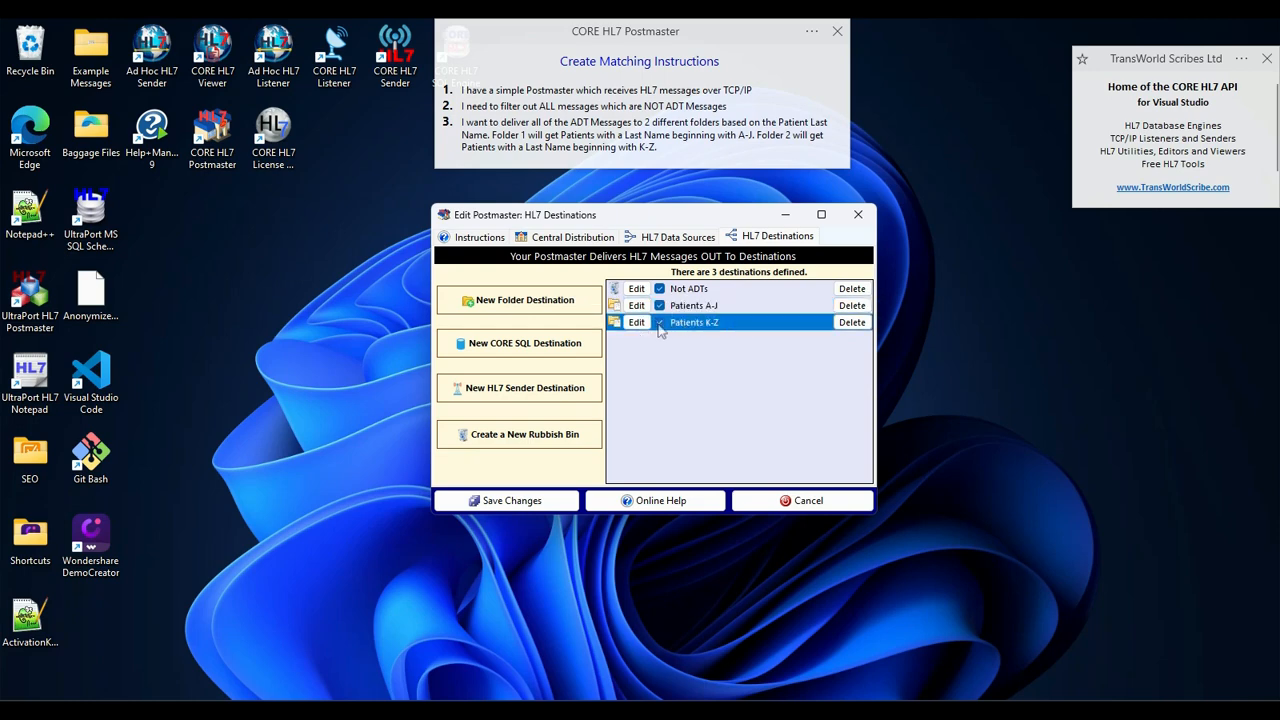
pyautogui.click(637, 323)
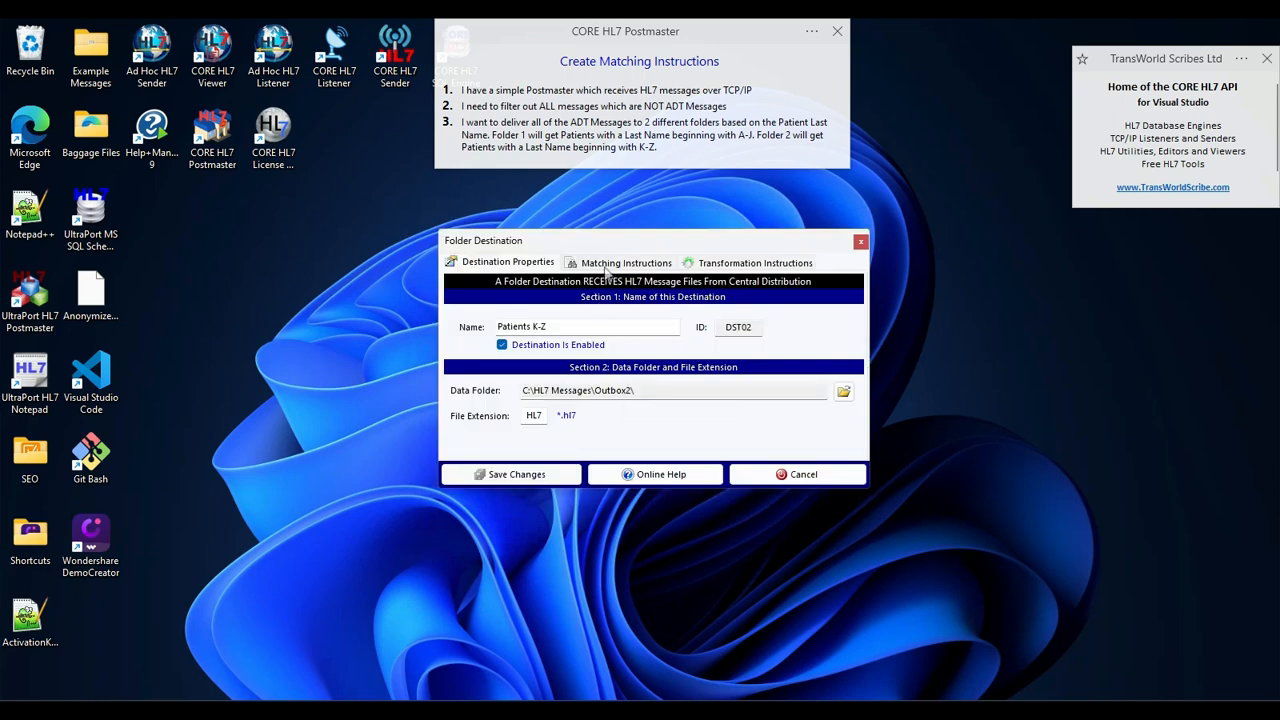
pyautogui.click(608, 265)
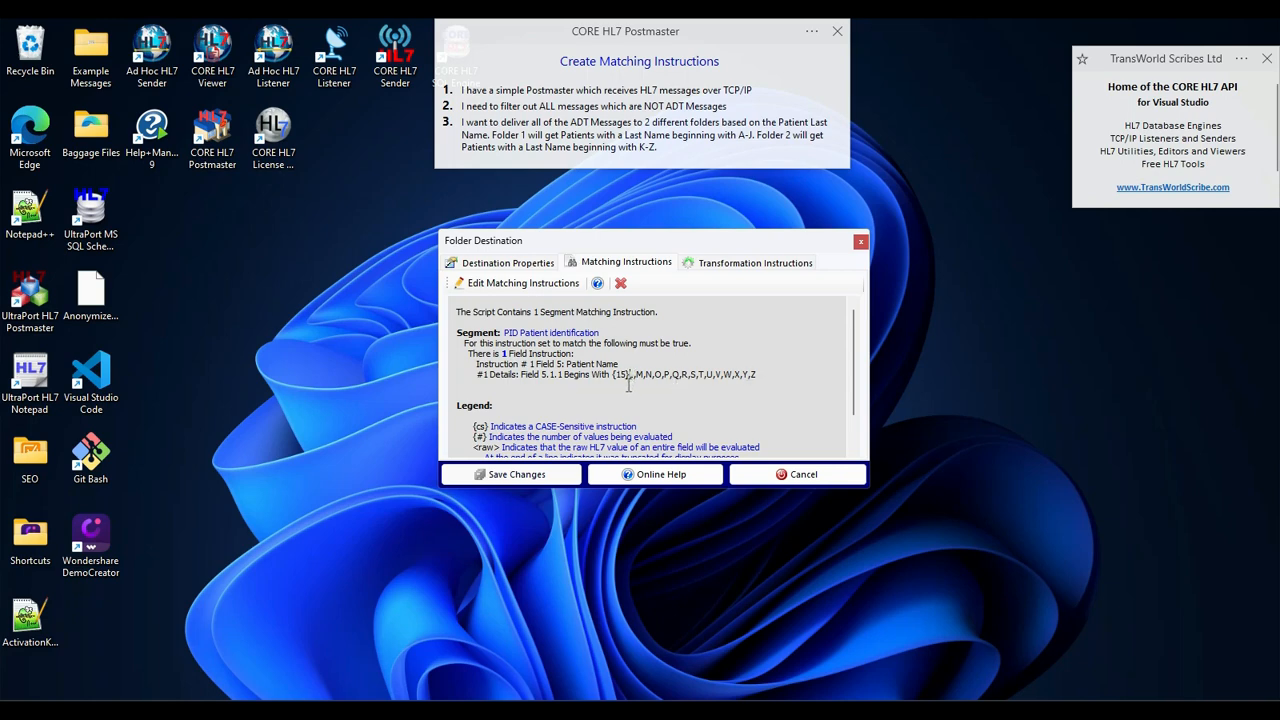
pyautogui.click(523, 283)
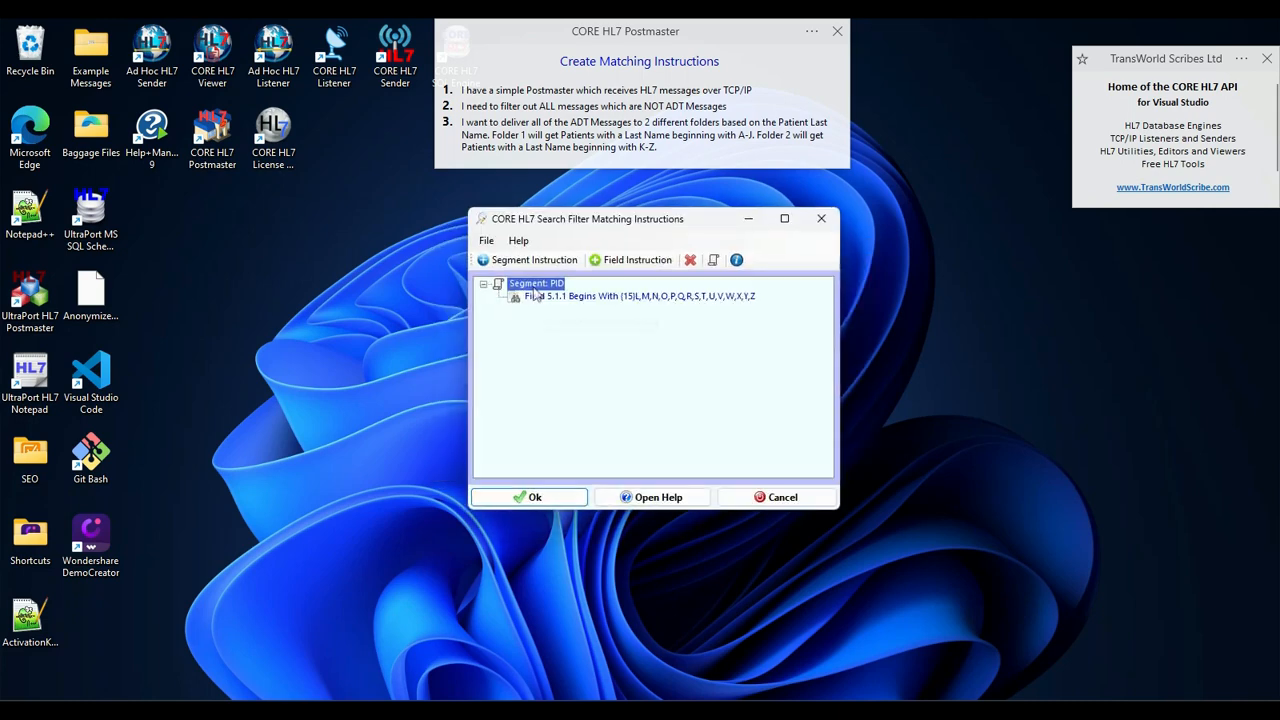
pyautogui.click(593, 298)
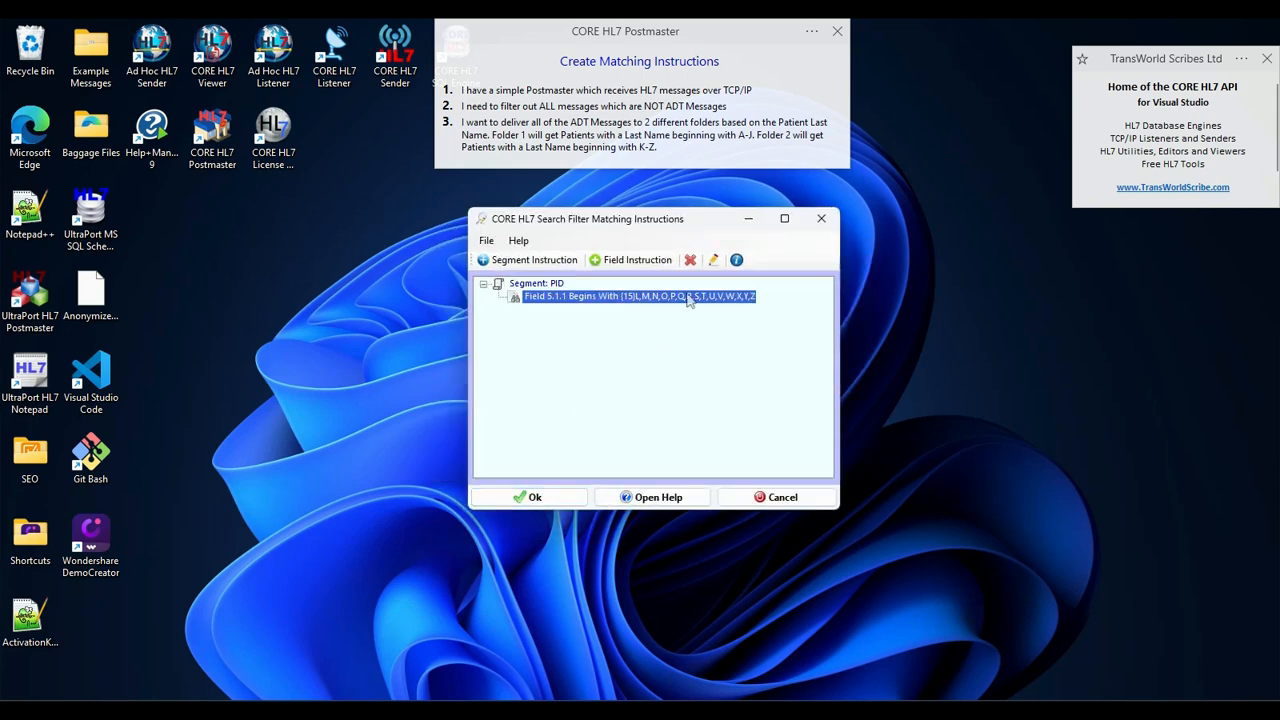
pyautogui.click(713, 259)
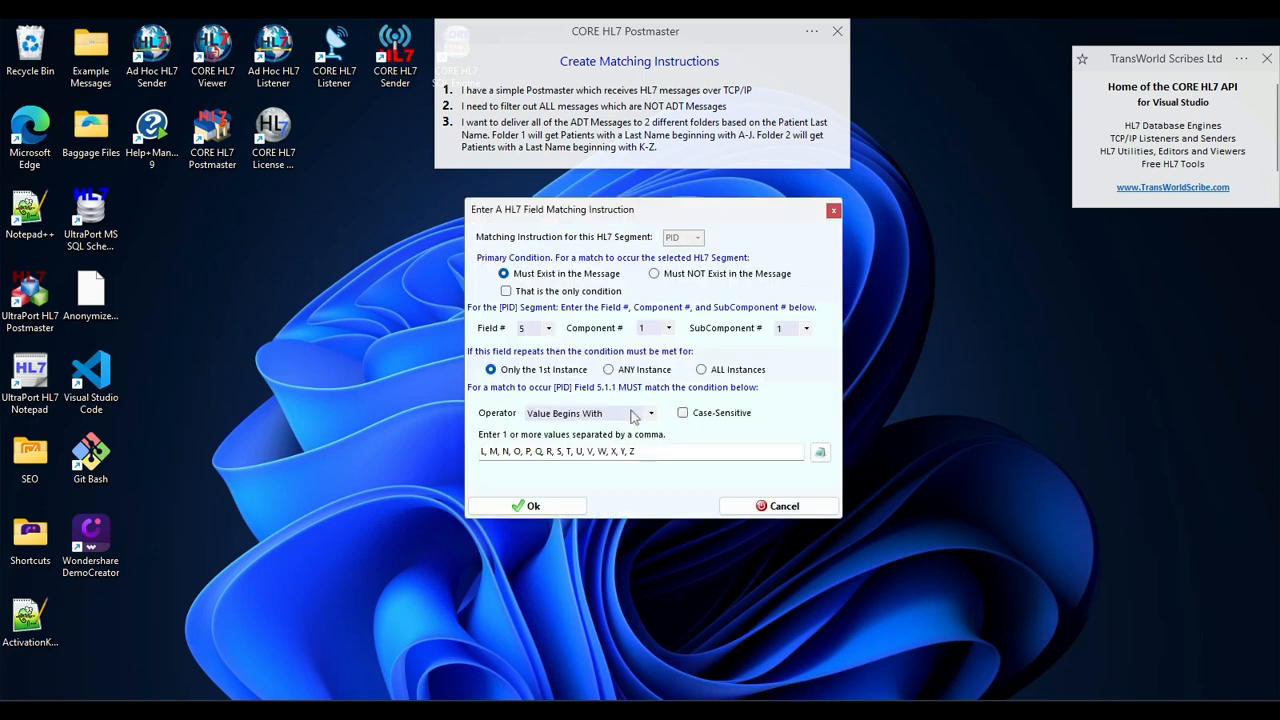
pyautogui.click(648, 452)
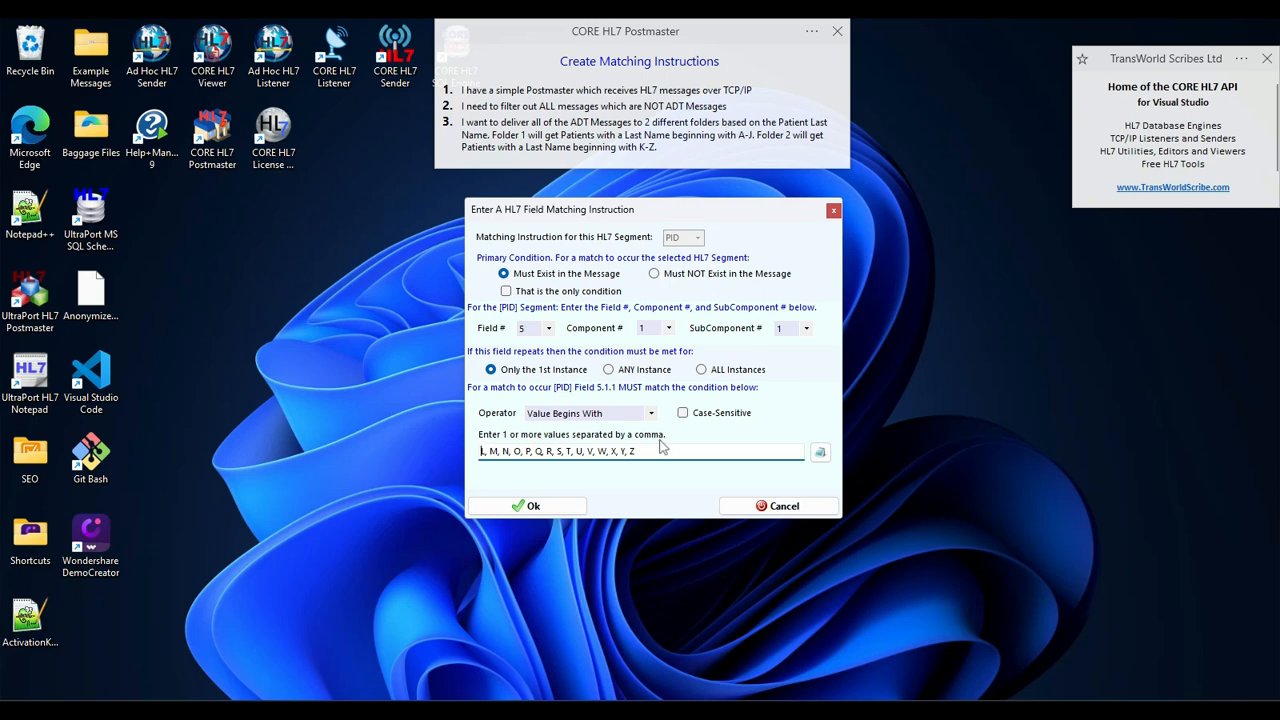
pyautogui.write('K,')
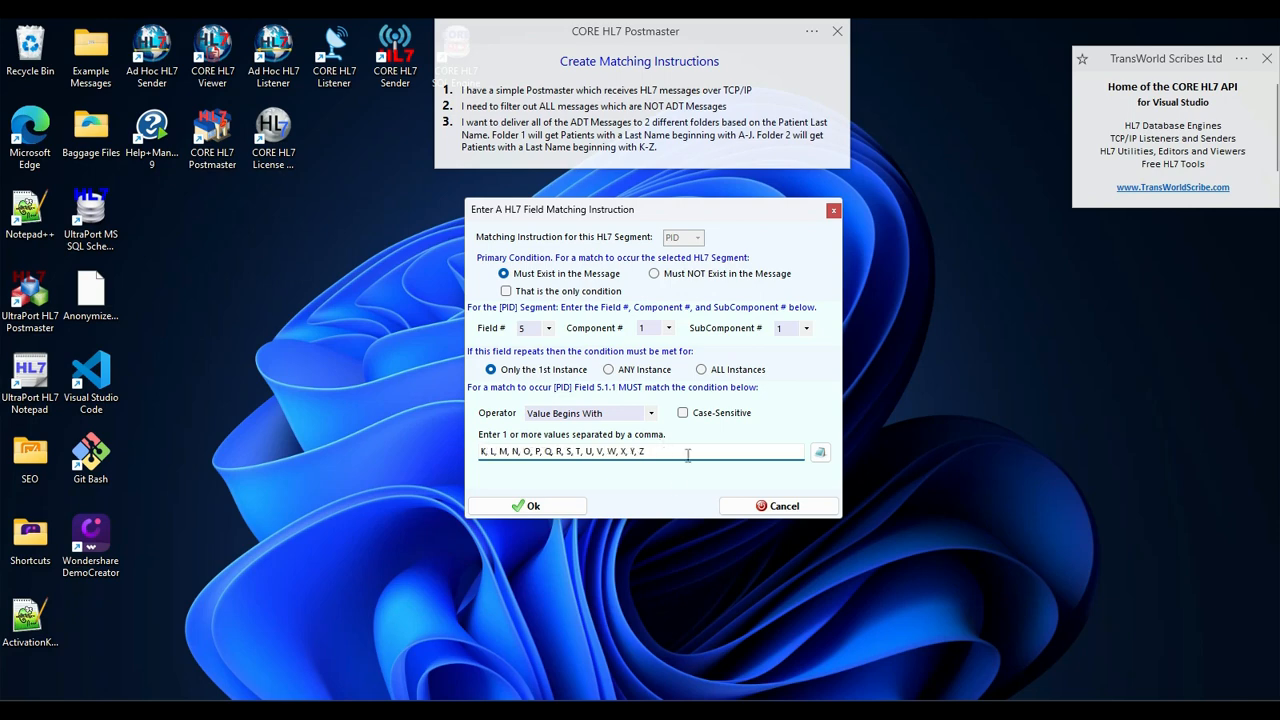
pyautogui.click(550, 506)
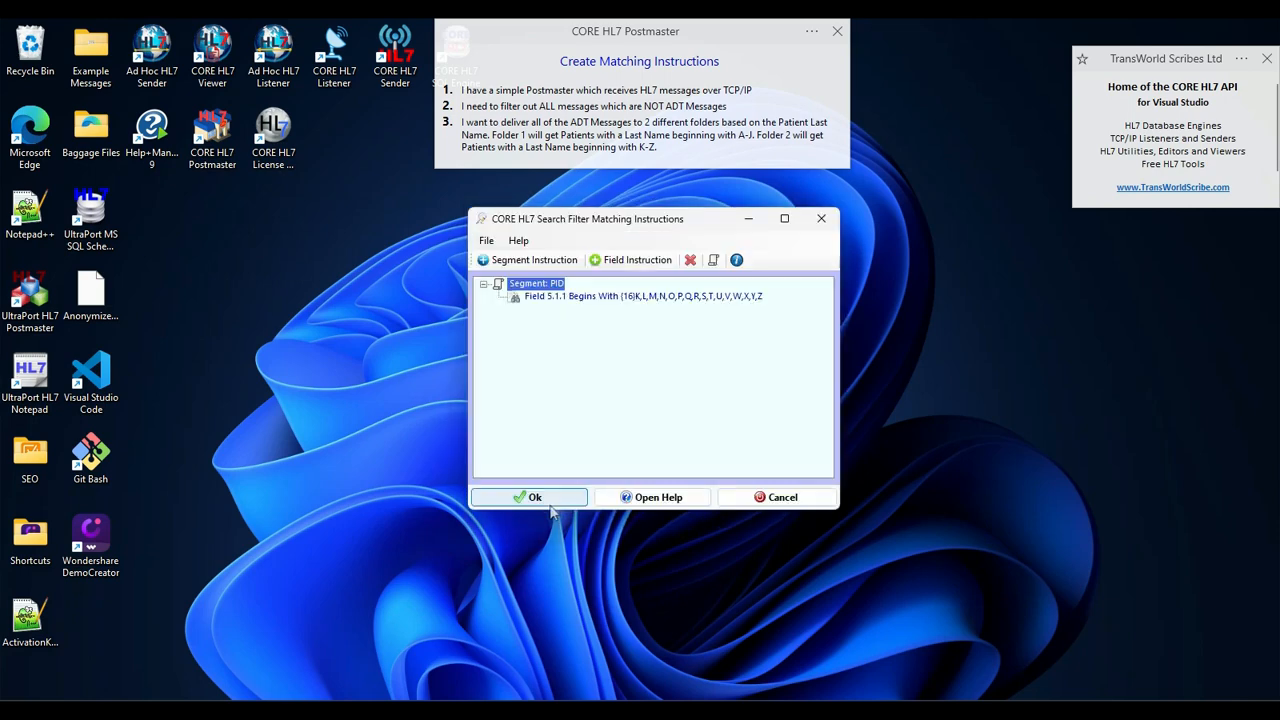
pyautogui.click(535, 498)
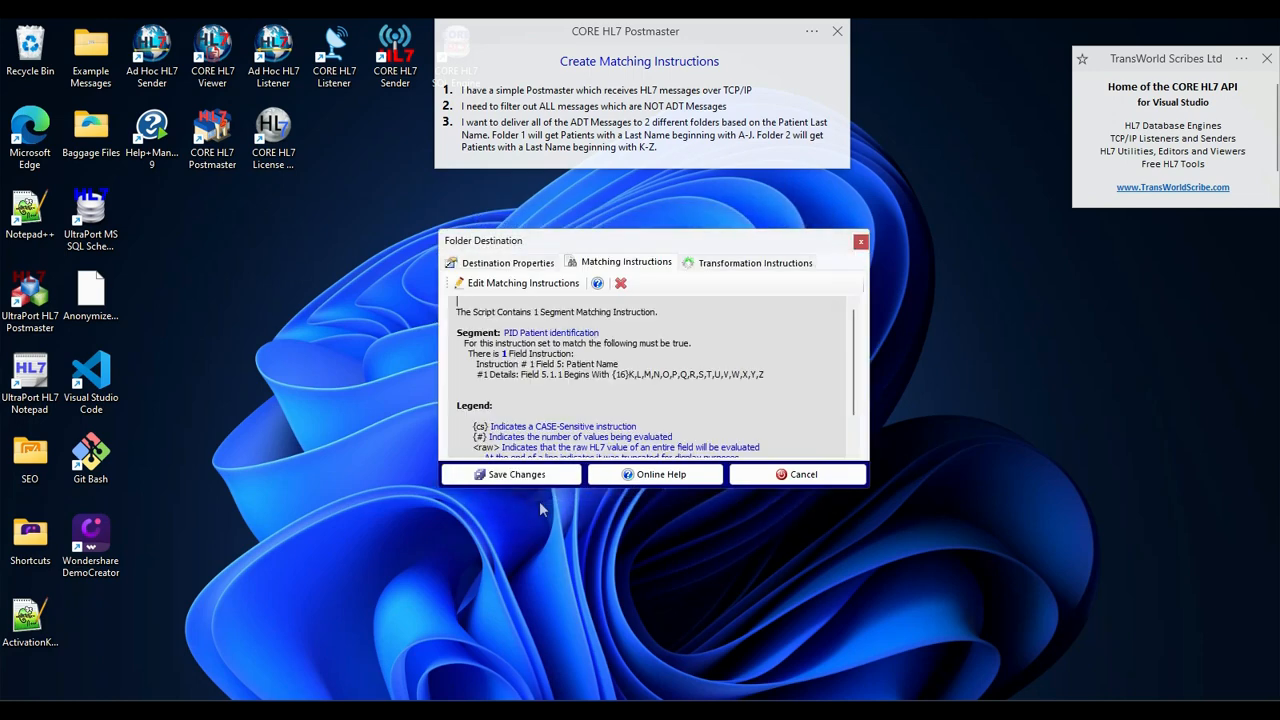
pyautogui.click(541, 476)
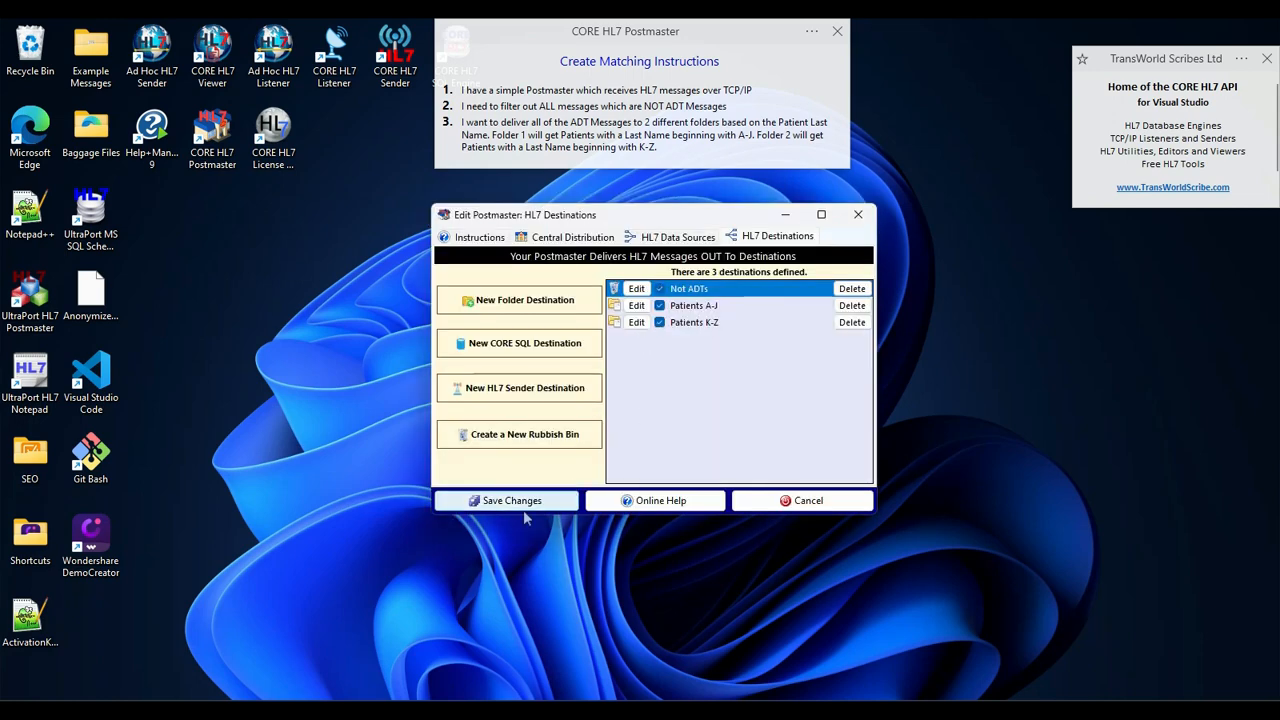
# - Save the Northland DHB postmaster's changes and run its validation of data sources and destinations
pyautogui.click(523, 506)
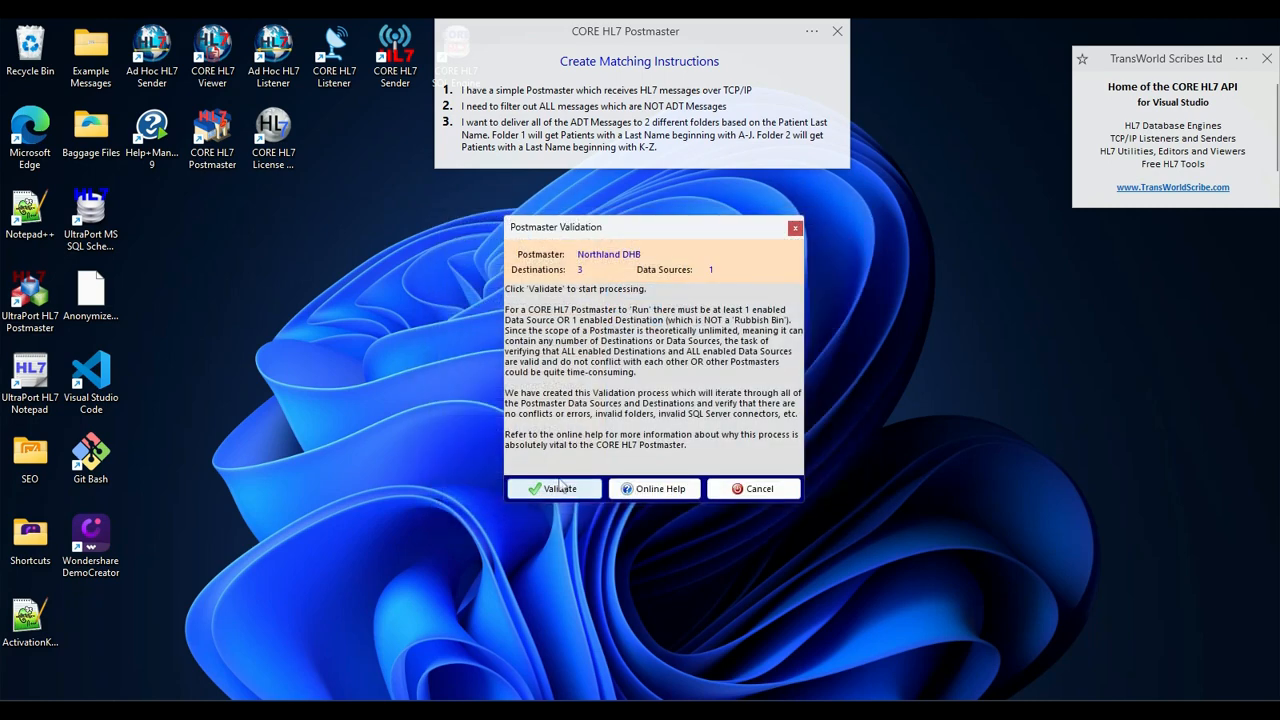
pyautogui.click(558, 489)
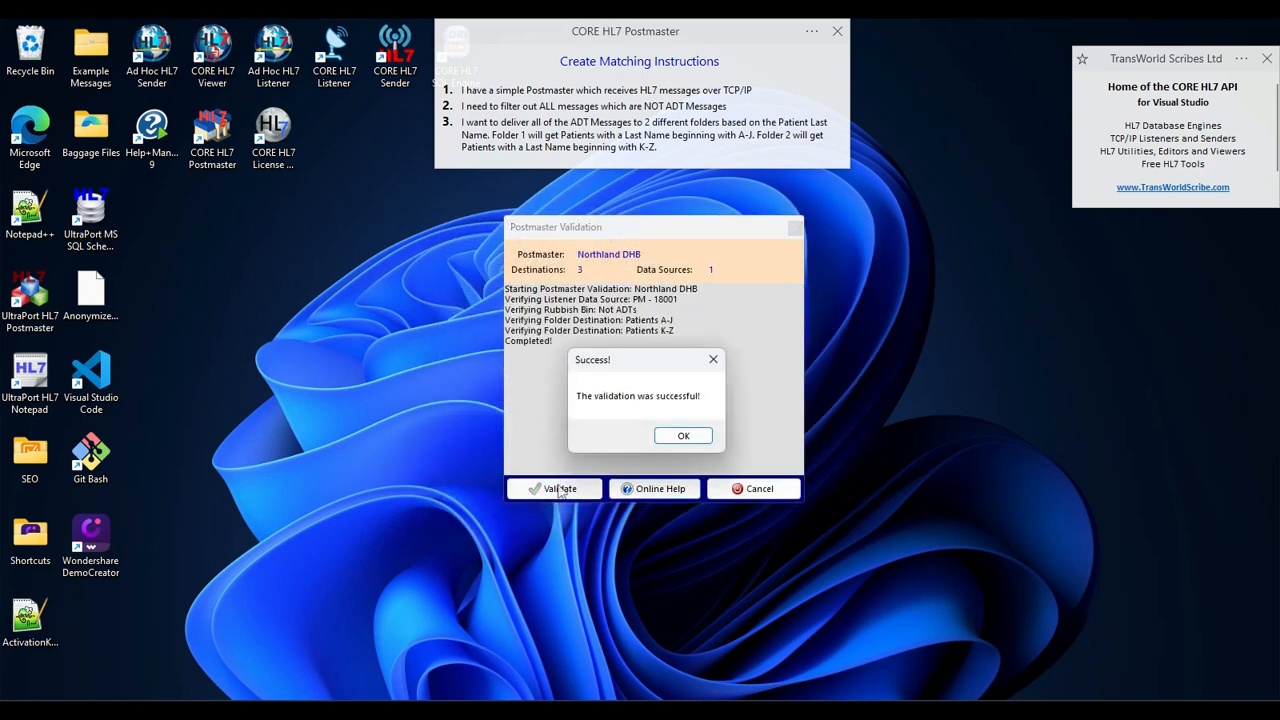
pyautogui.click(677, 437)
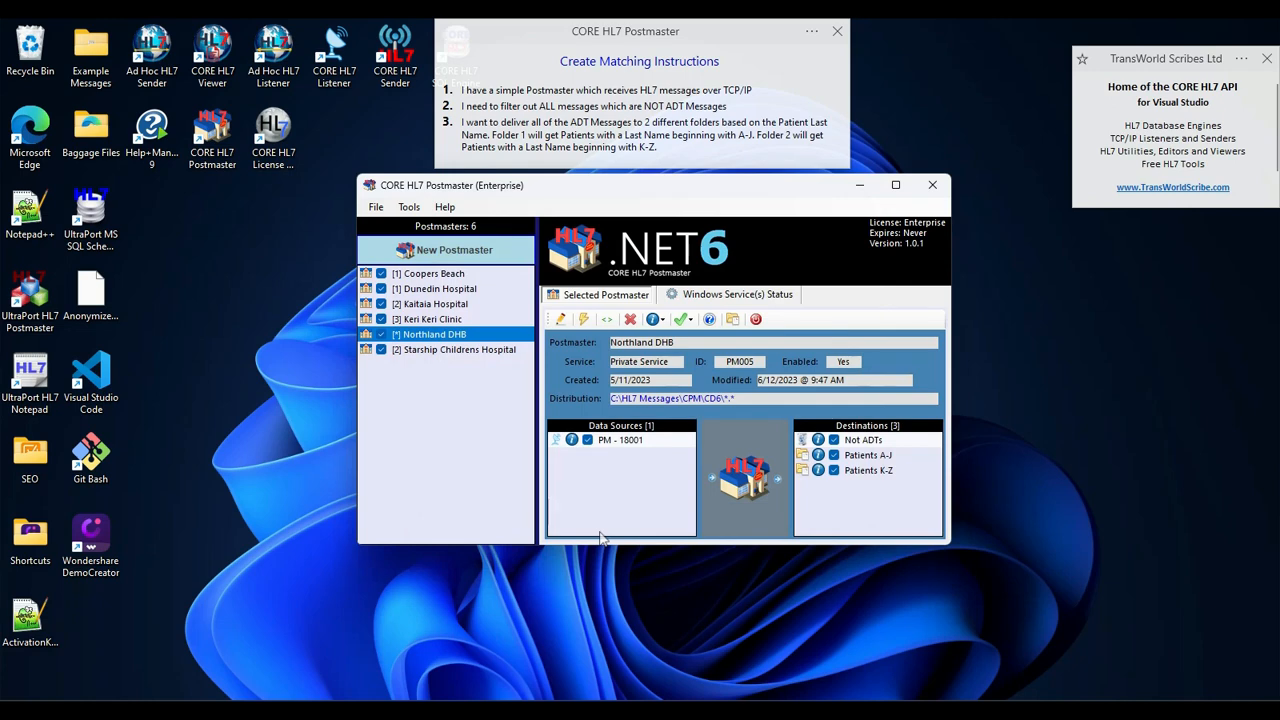
# - Run the Northland DHB postmaster locally, passing its validation first and starting message processing
pyautogui.click(583, 319)
pyautogui.click(556, 490)
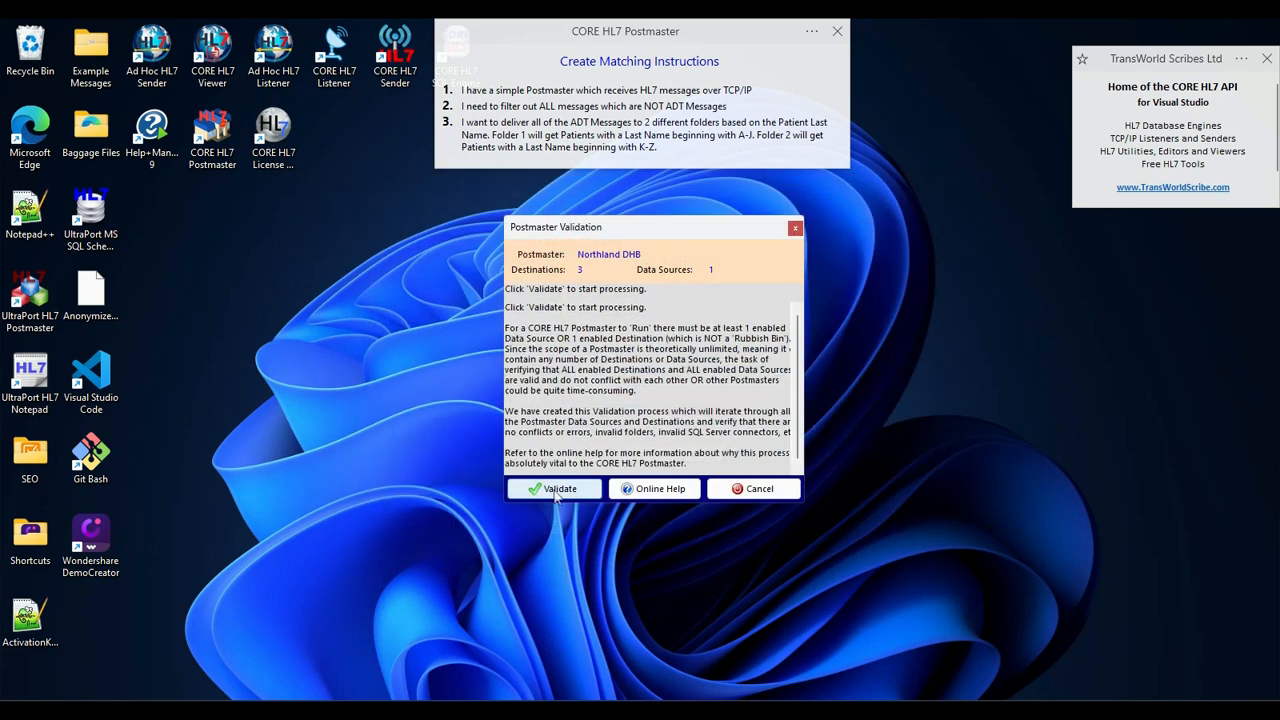
pyautogui.click(684, 436)
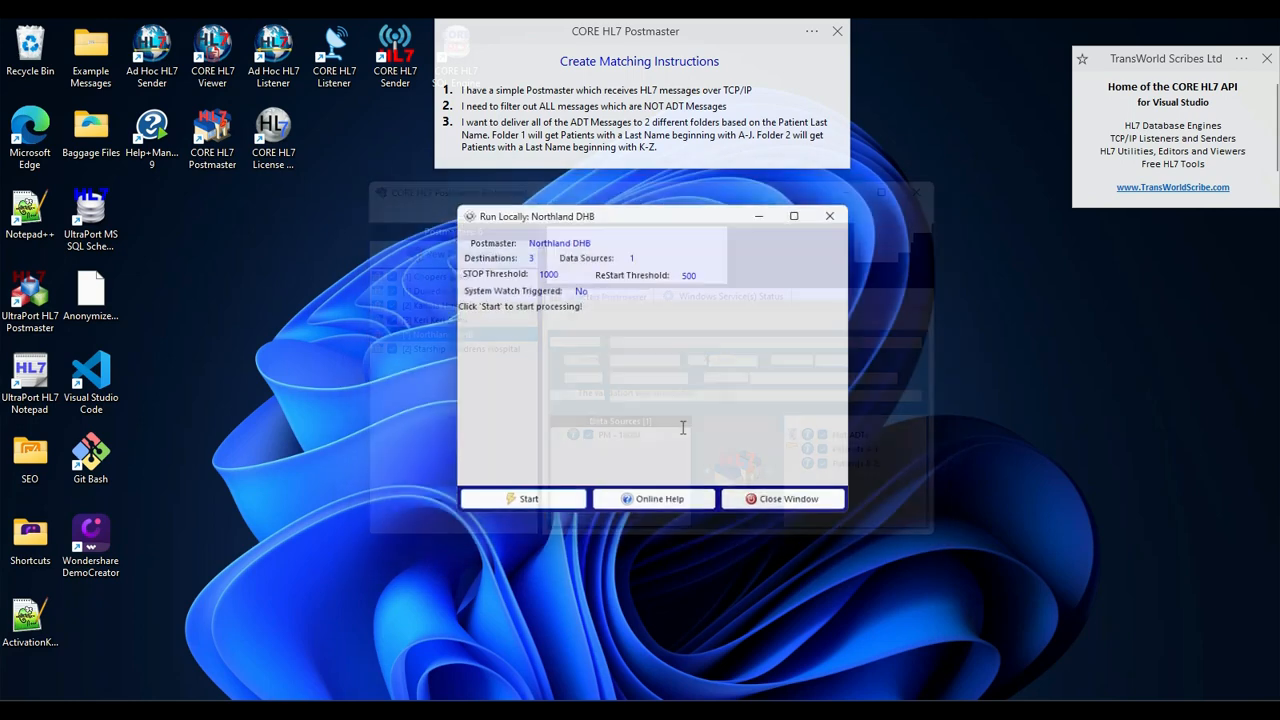
pyautogui.click(563, 501)
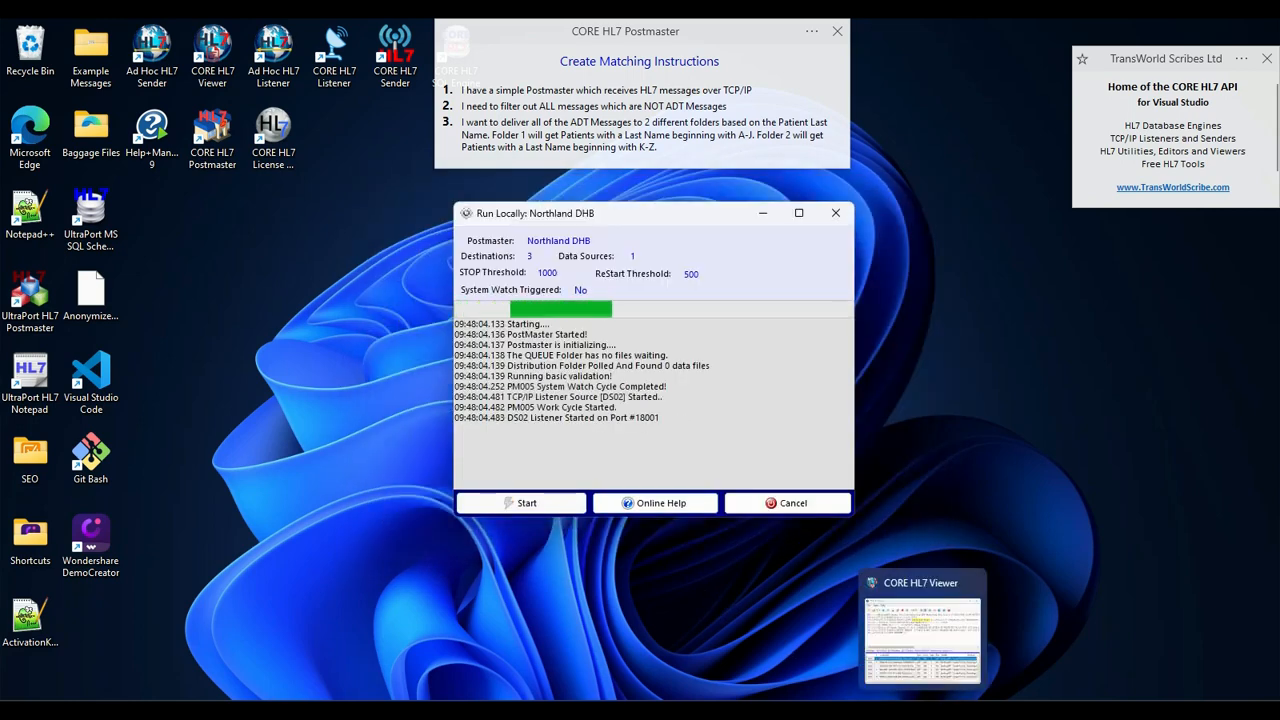
# - Switch to CORE HL7 Viewer and examine the message types and patient last names of the loaded messages, and minimize the viewer
pyautogui.click(921, 710)
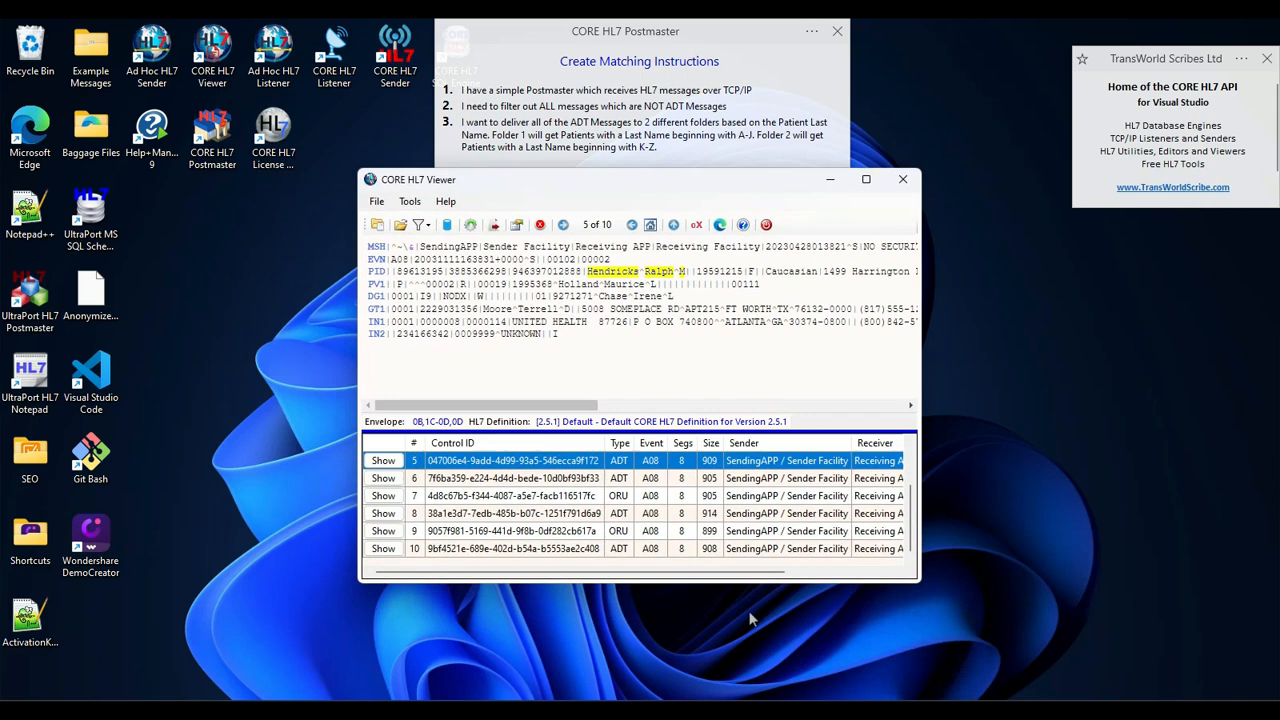
pyautogui.scroll(2, 490, 497)
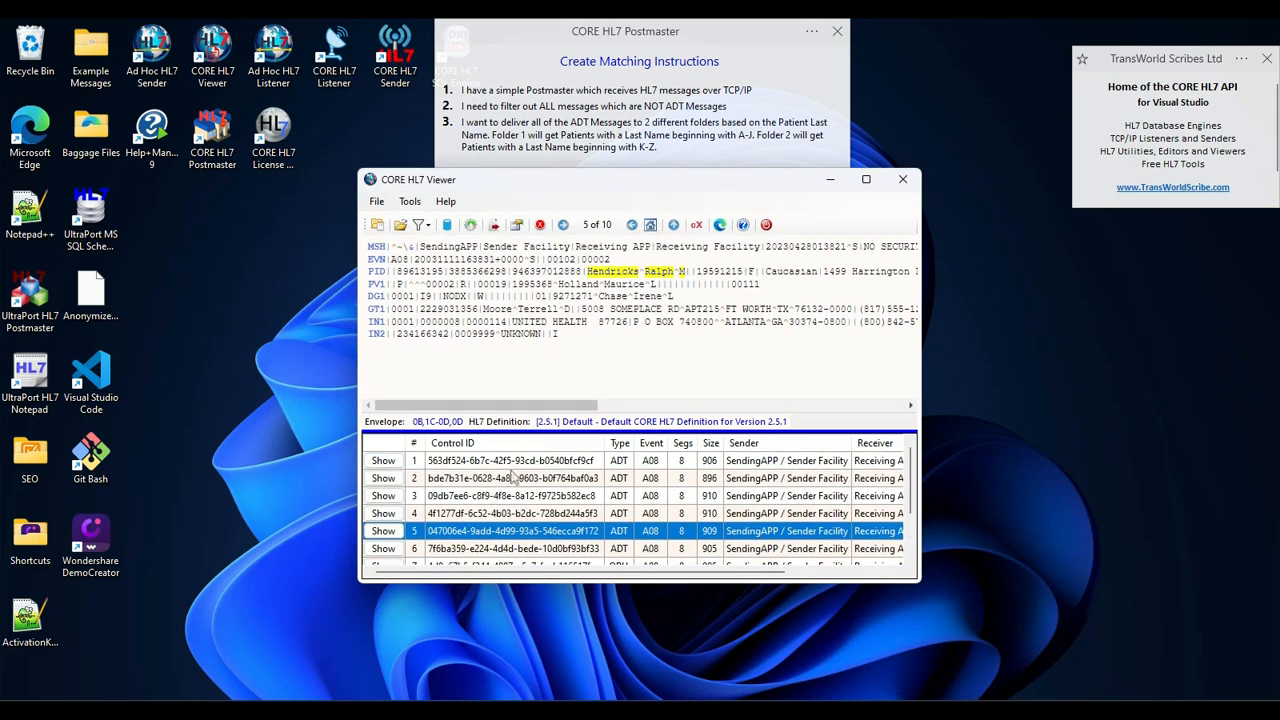
pyautogui.click(518, 463)
pyautogui.click(515, 482)
pyautogui.click(515, 495)
pyautogui.click(514, 513)
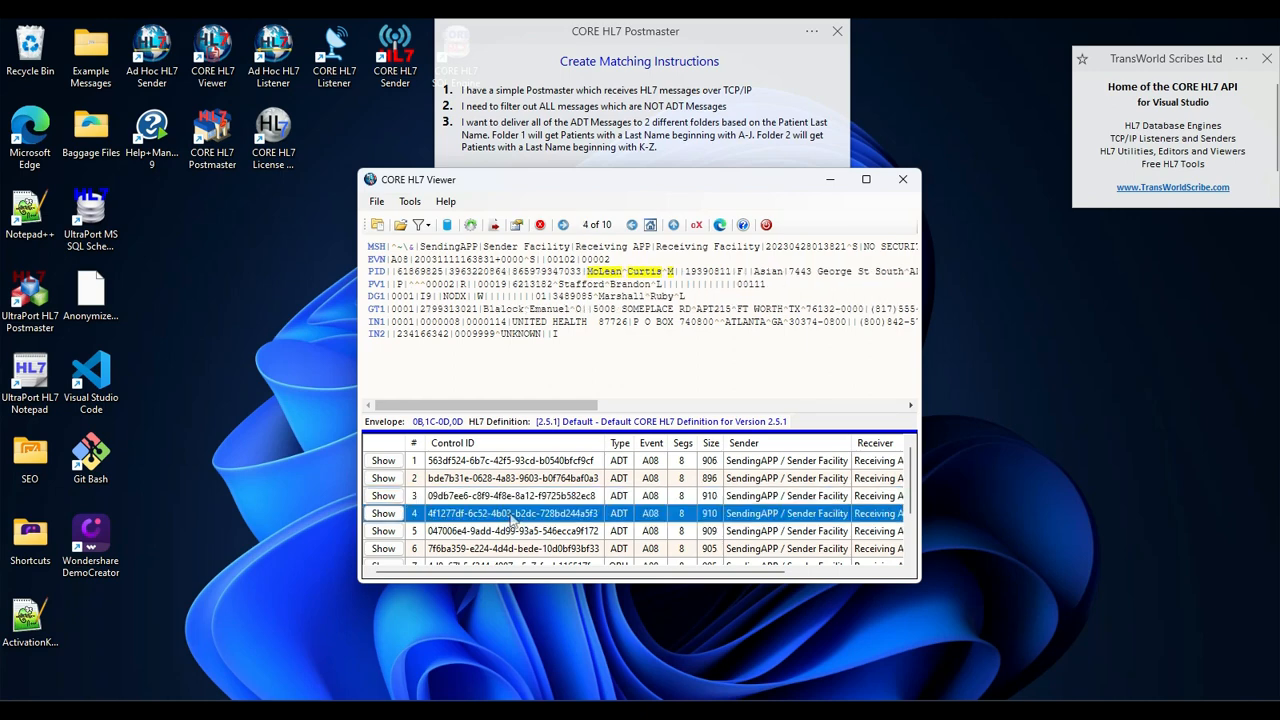
pyautogui.scroll(-2, 515, 513)
pyautogui.click(532, 497)
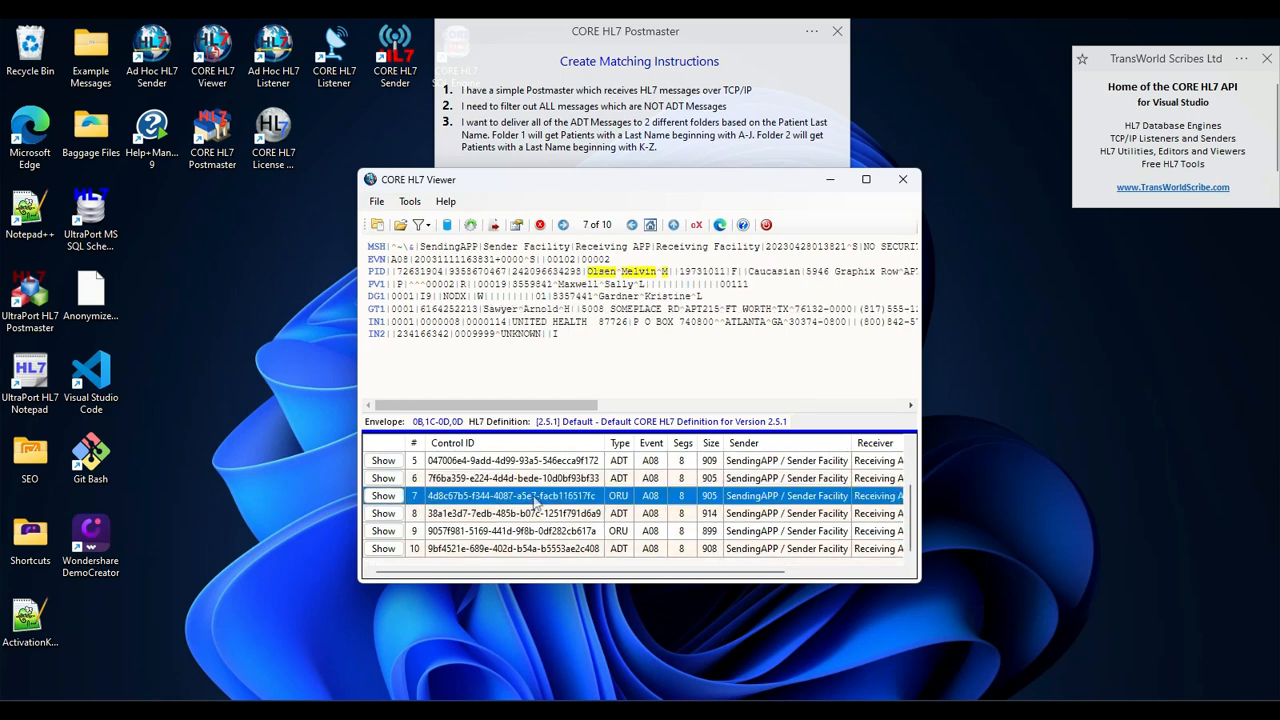
pyautogui.click(532, 531)
pyautogui.click(538, 509)
pyautogui.click(540, 459)
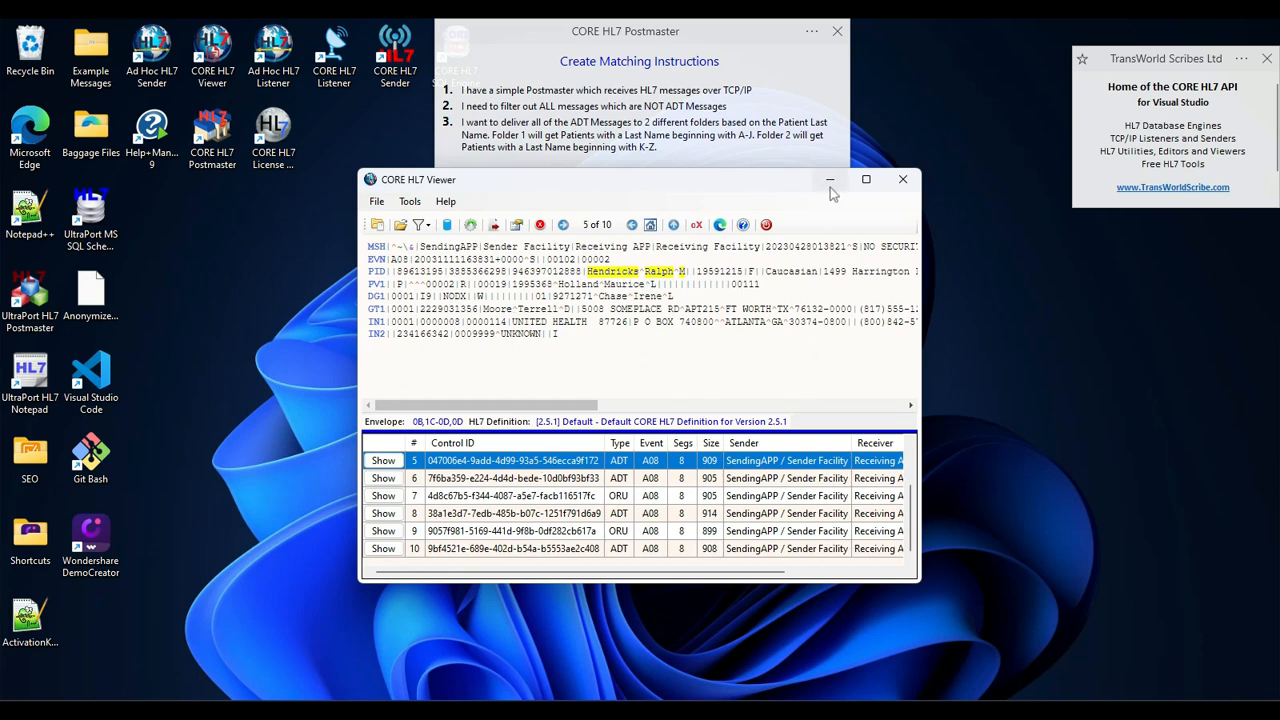
pyautogui.click(830, 183)
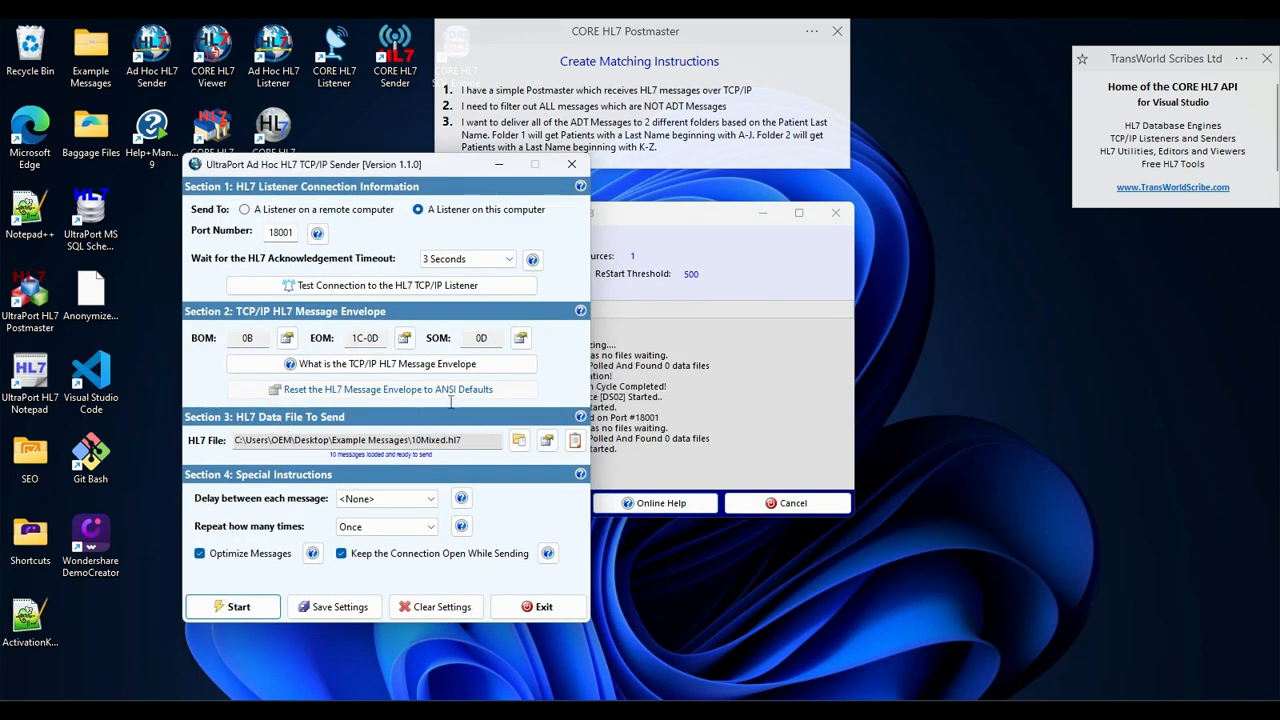
# - Send the messages in 10Mixed.hl7 to local port 18001 with the Ad Hoc HL7 Sender, and stop and close the postmaster's local run
pyautogui.moveTo(326, 172); pyautogui.dragTo(226, 155)
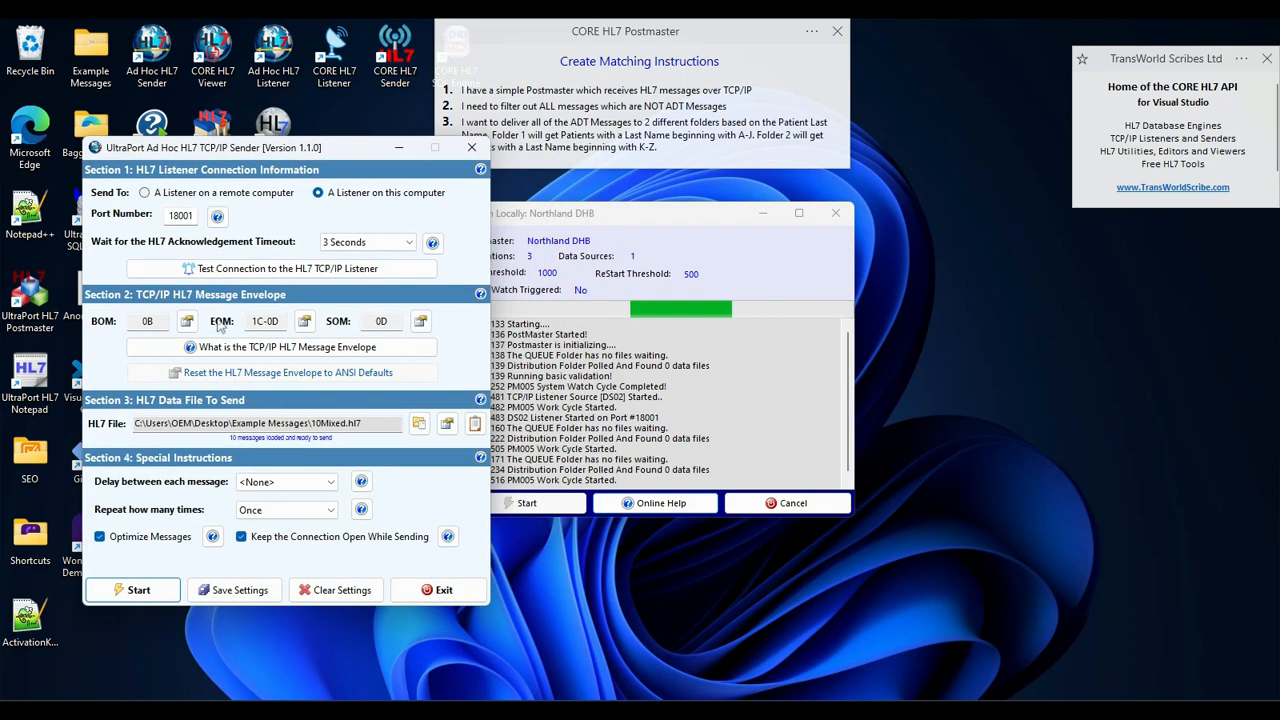
pyautogui.click(155, 592)
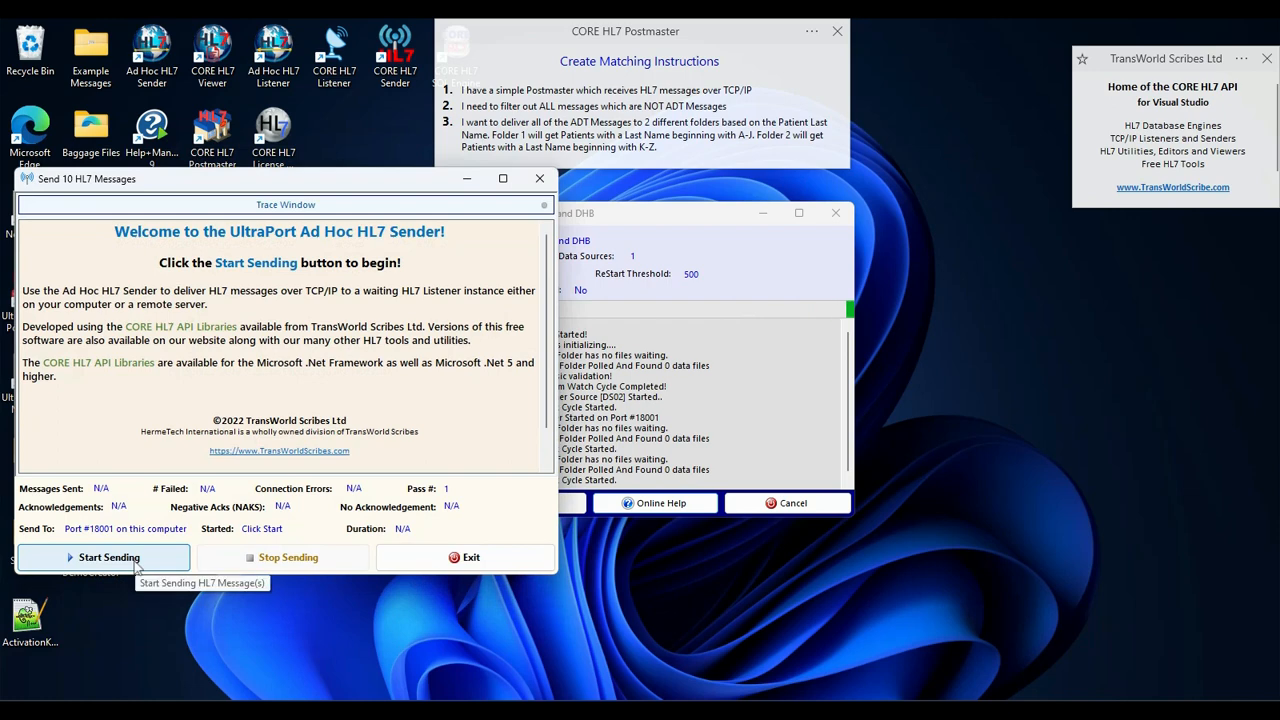
pyautogui.click(137, 566)
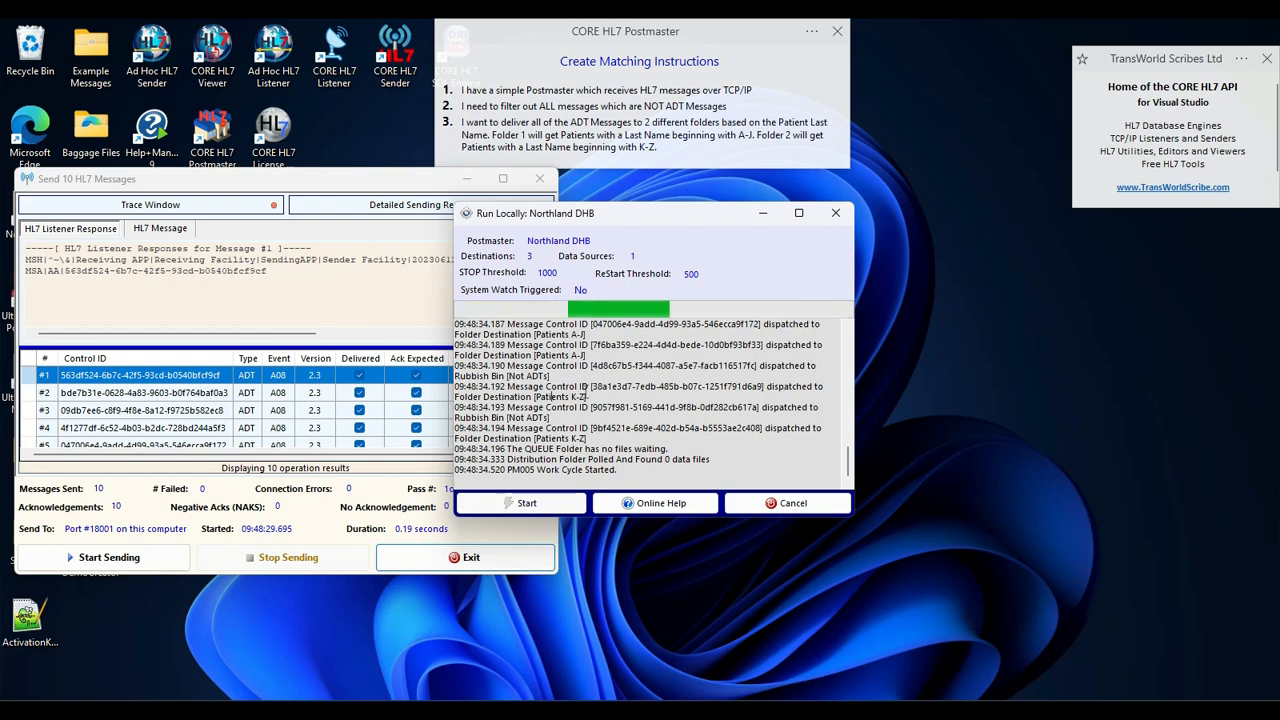
pyautogui.click(754, 505)
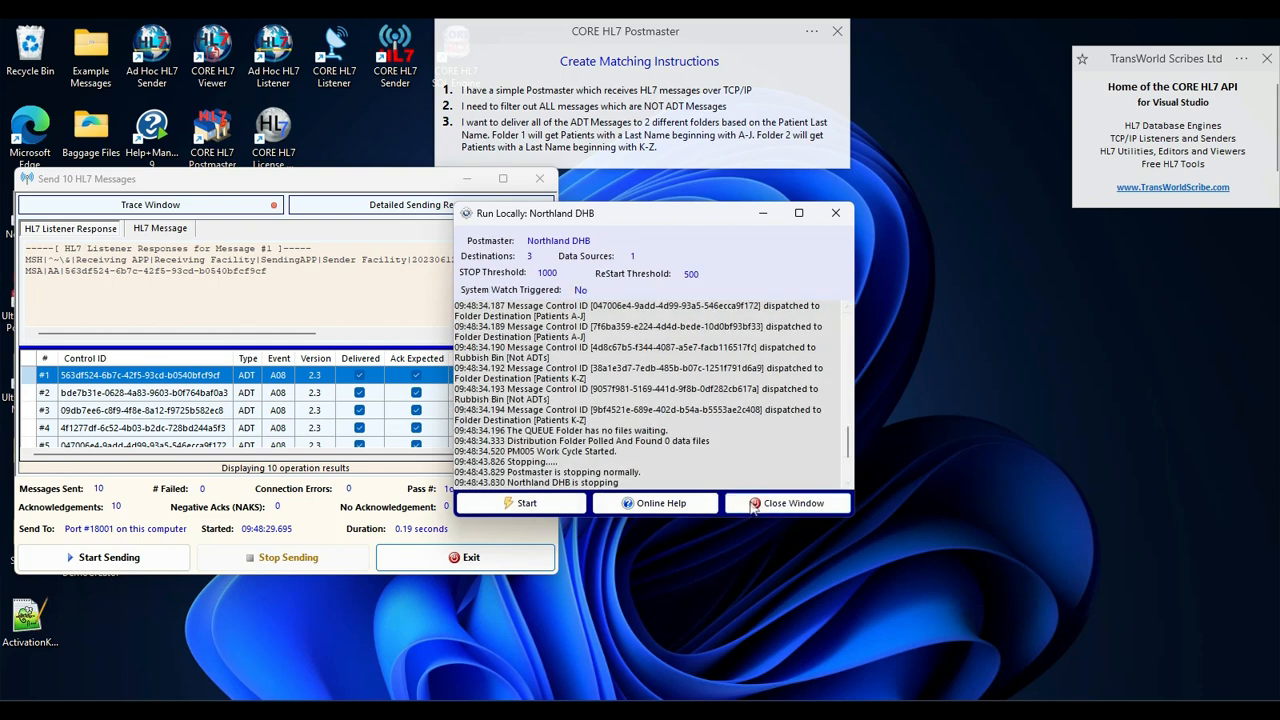
pyautogui.click(754, 504)
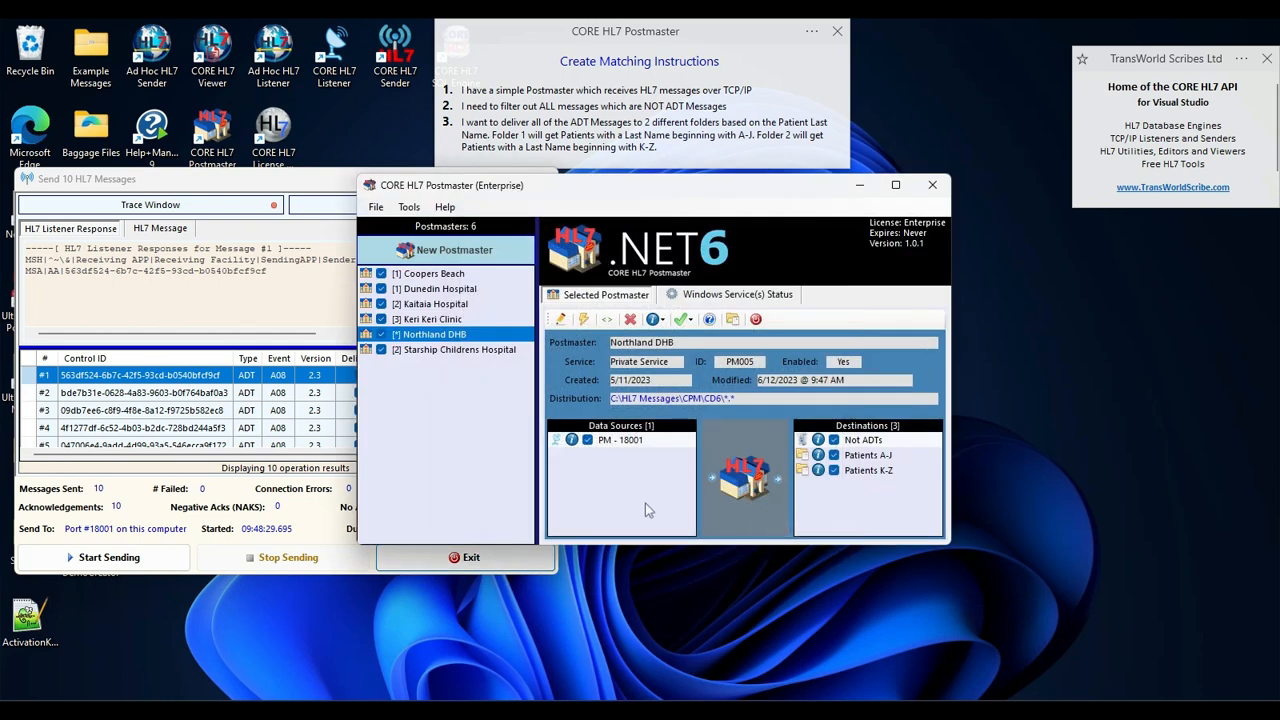
# - Run the extended System Watch validation on Northland DHB in CORE HL7 Postmaster and open its analysis in a separate window
pyautogui.click(684, 319)
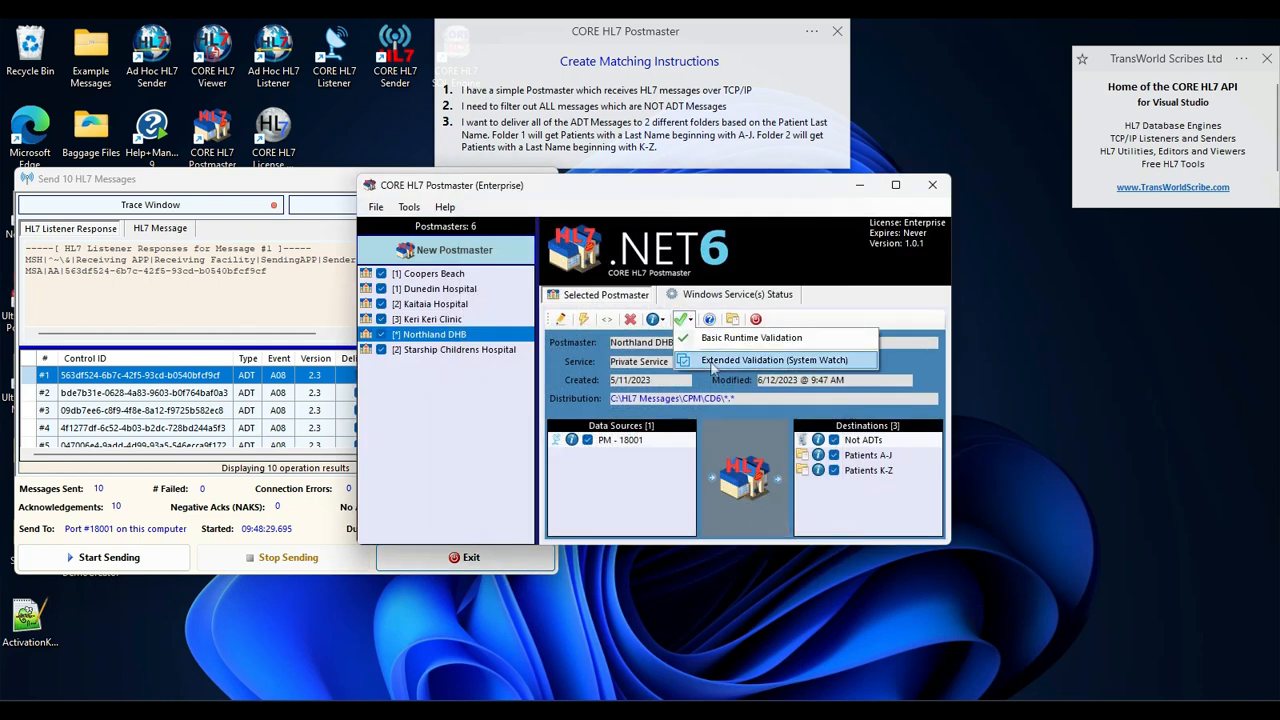
pyautogui.click(716, 364)
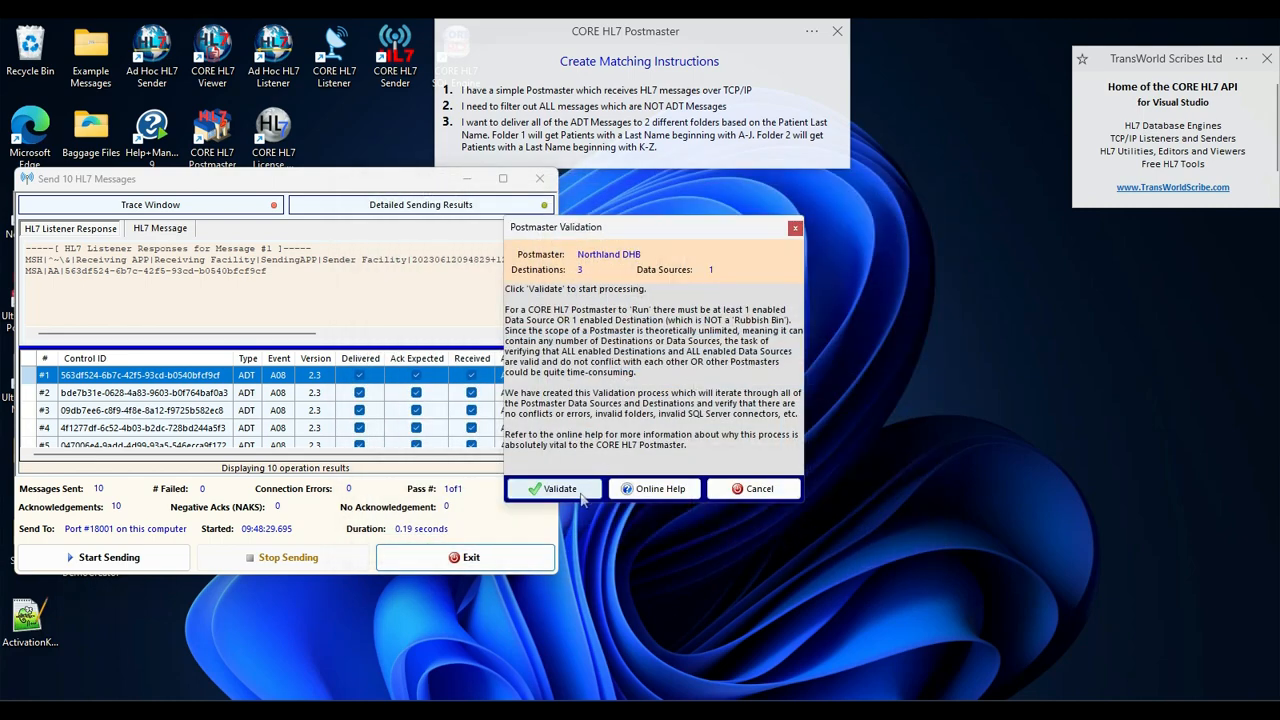
pyautogui.click(583, 499)
pyautogui.click(680, 434)
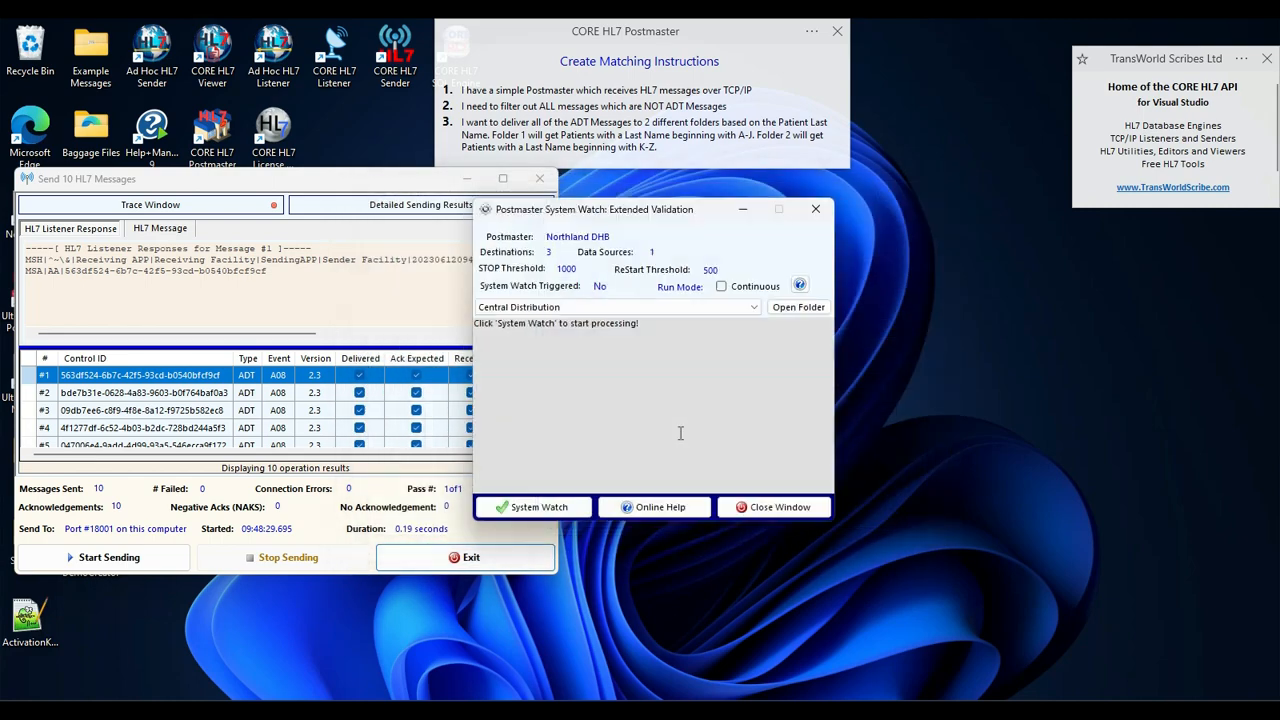
pyautogui.click(538, 510)
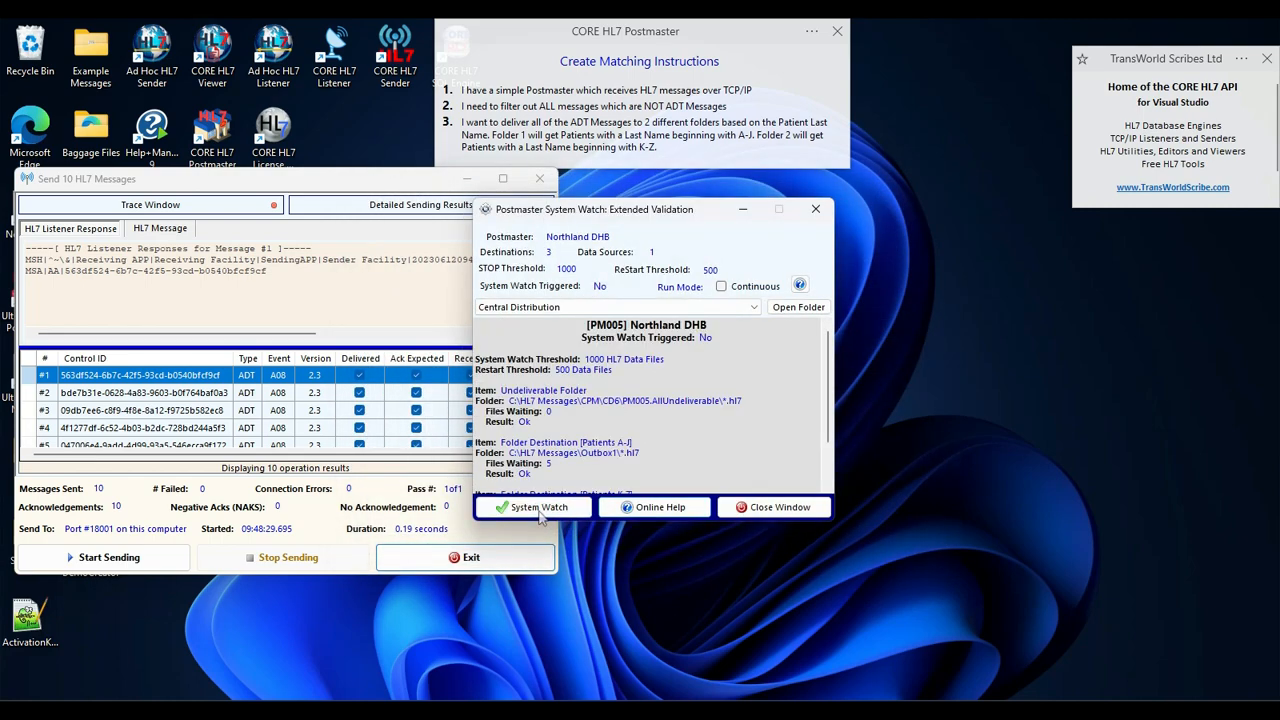
pyautogui.doubleClick(633, 414)
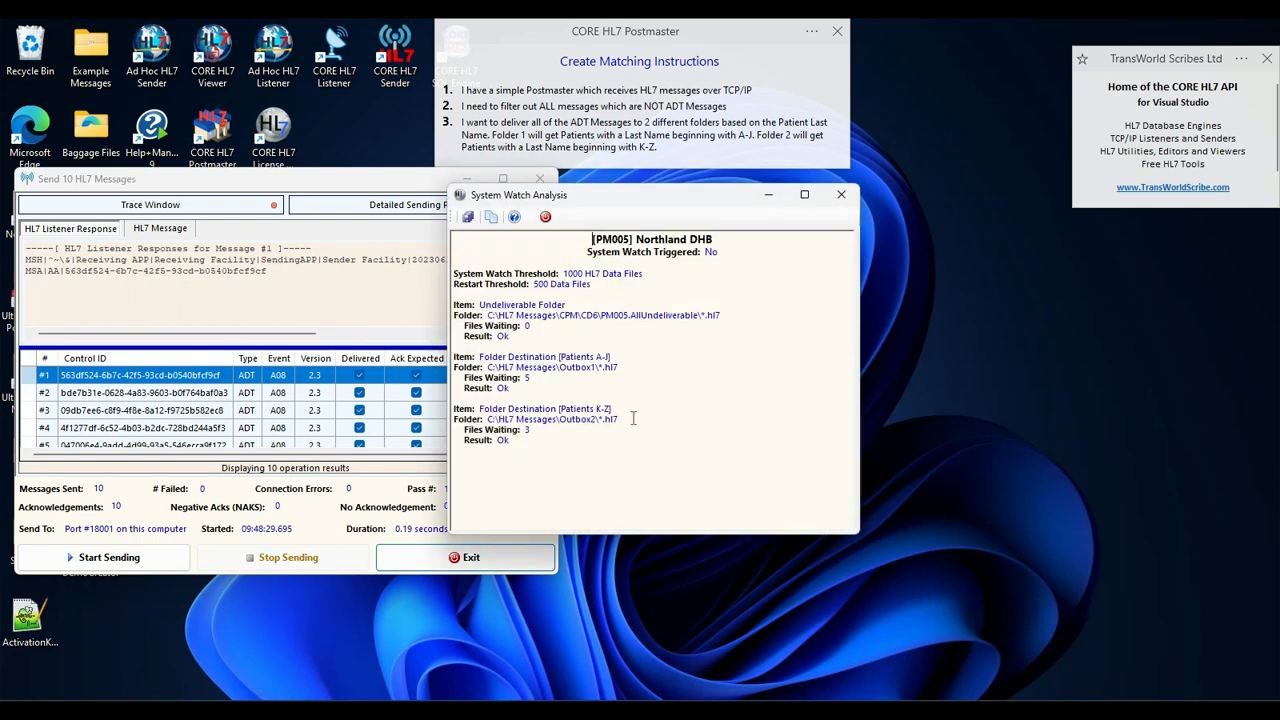